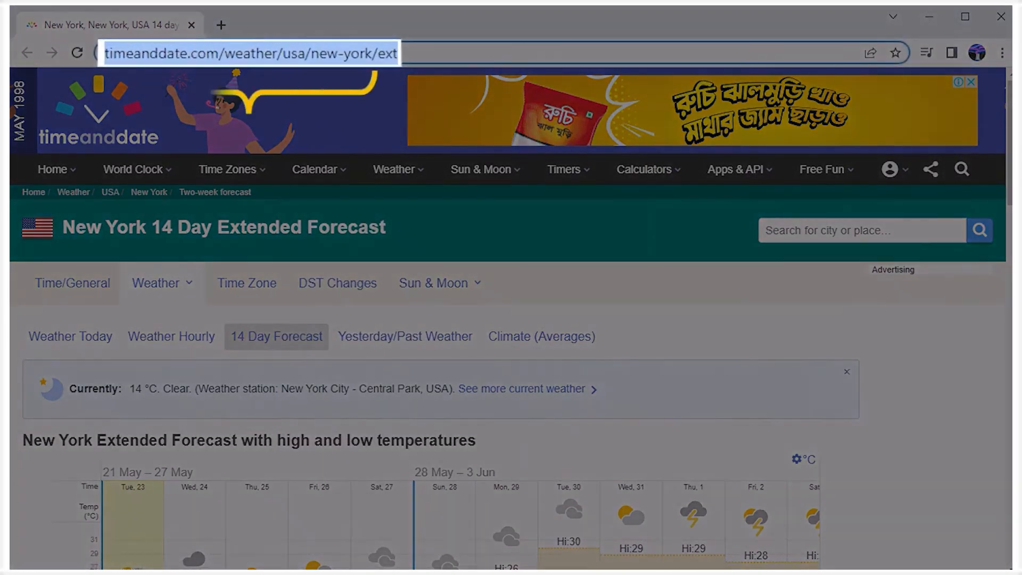
scroll(474, 295, "down", 15)
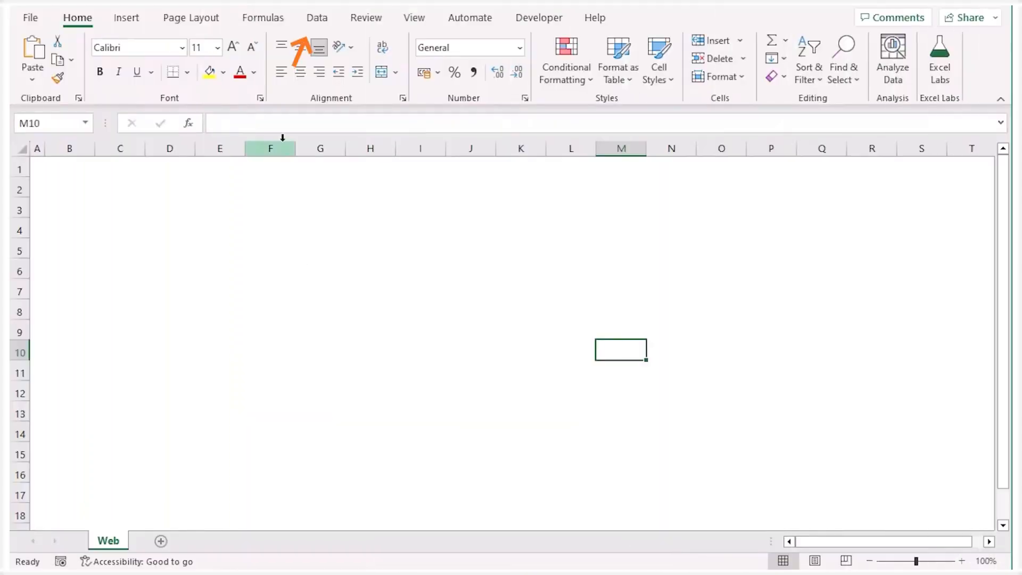
left_click(319, 20)
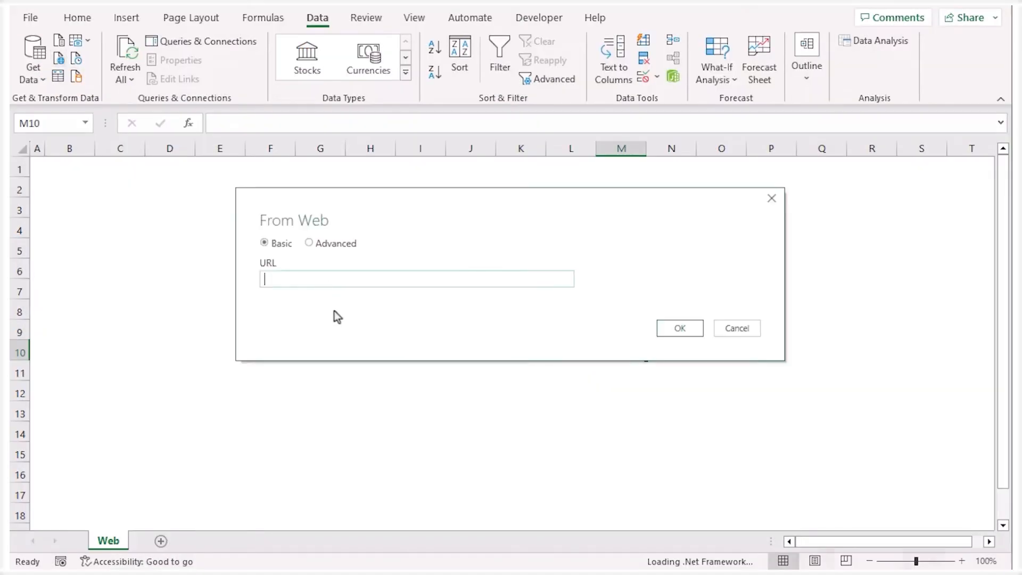
type("https://www.timeanddate.com/weather/usa/new-york/ext")
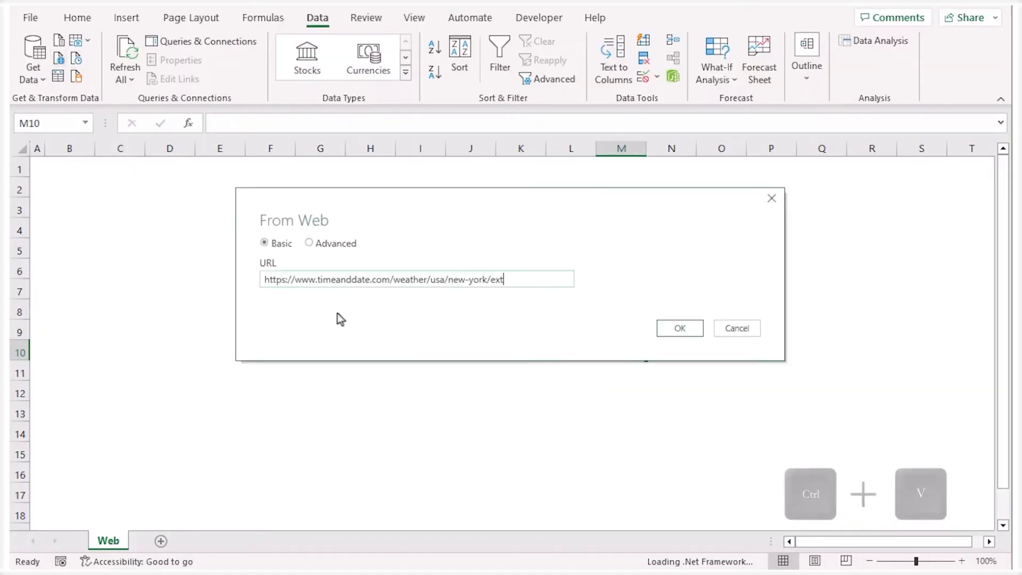
left_click(685, 333)
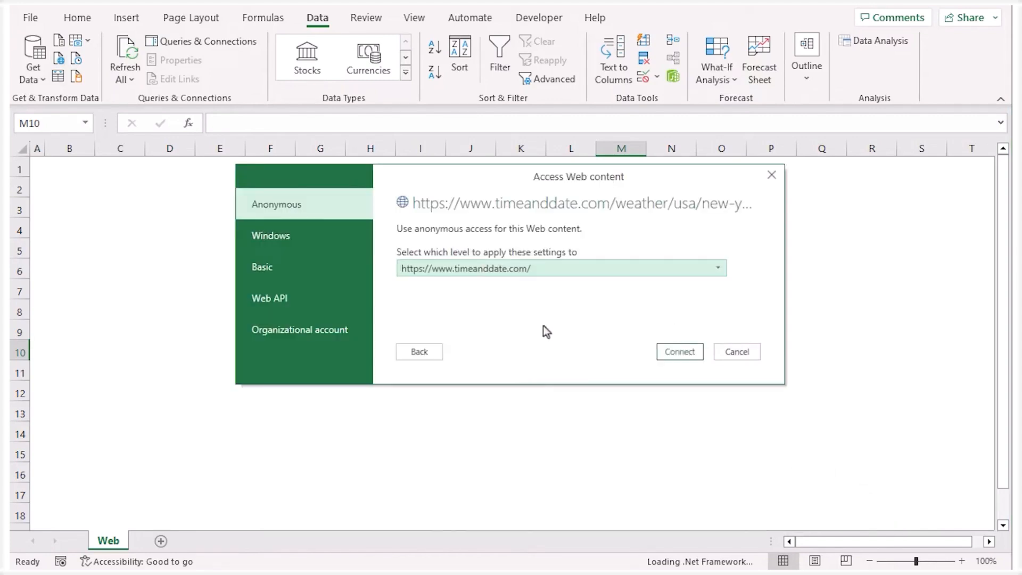
left_click(720, 273)
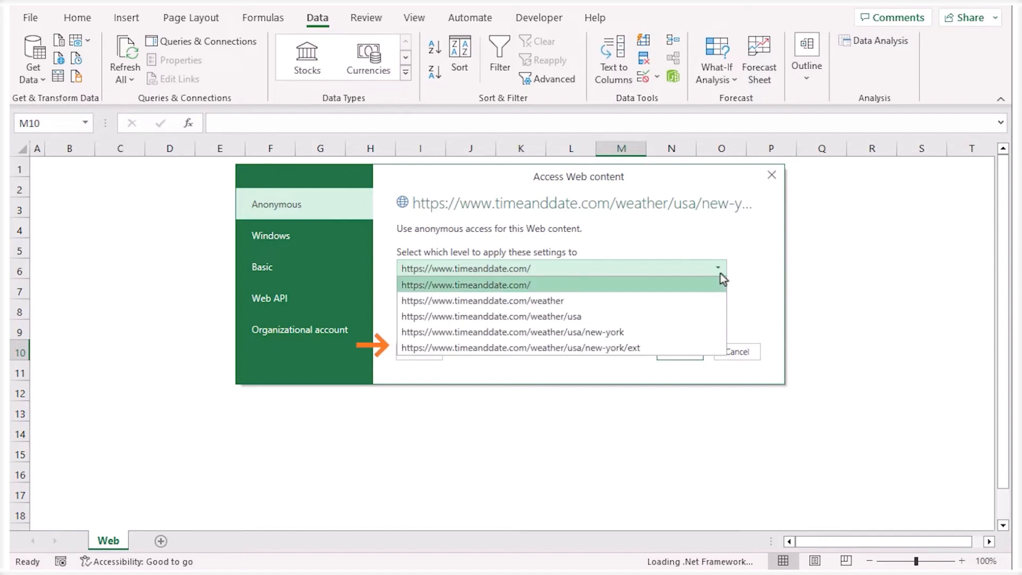
left_click(656, 349)
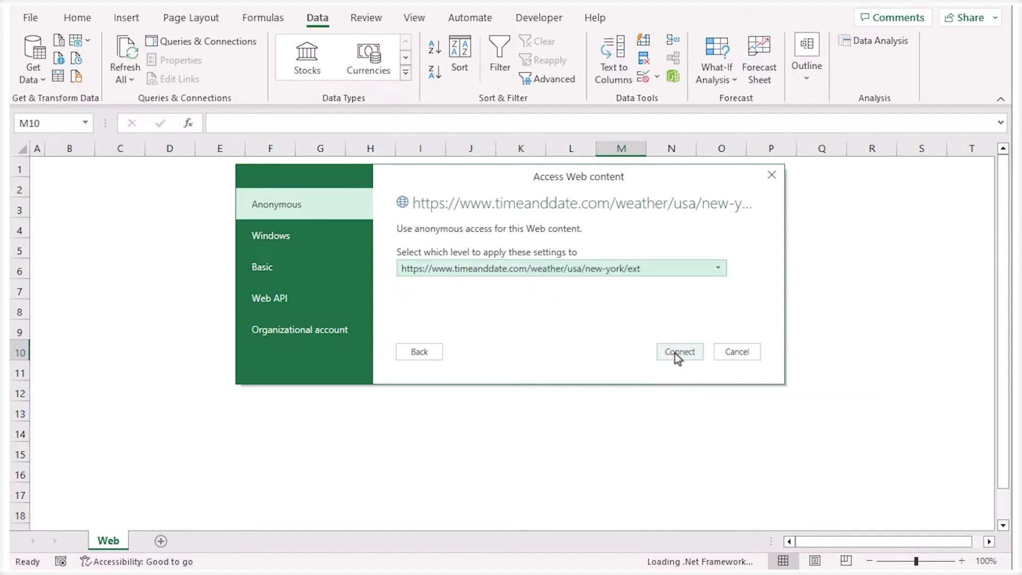
left_click(678, 354)
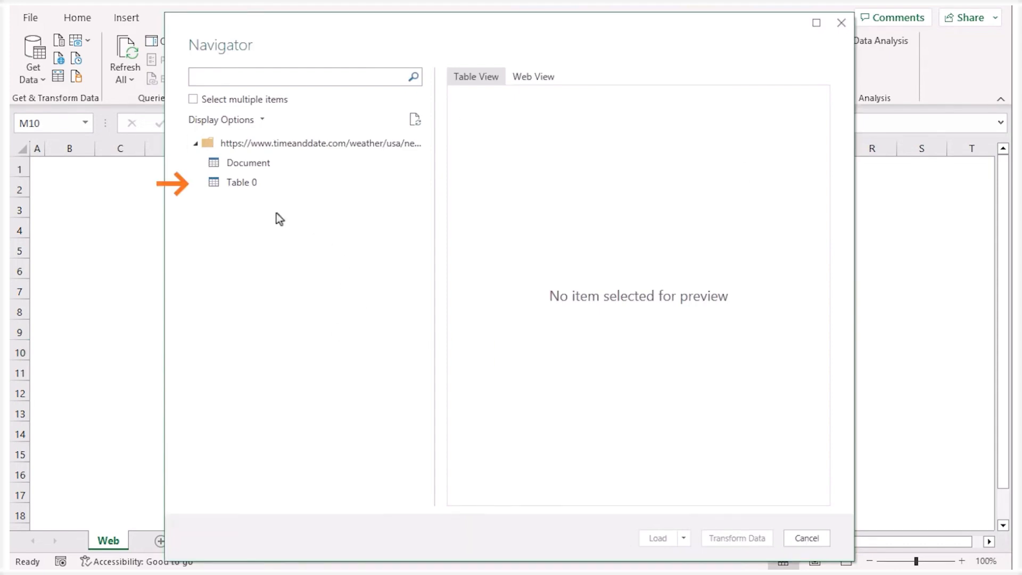
Open Table 0 in Power Query Editor for transformation, and hide the Queries and Query Settings panes
left_click(268, 184)
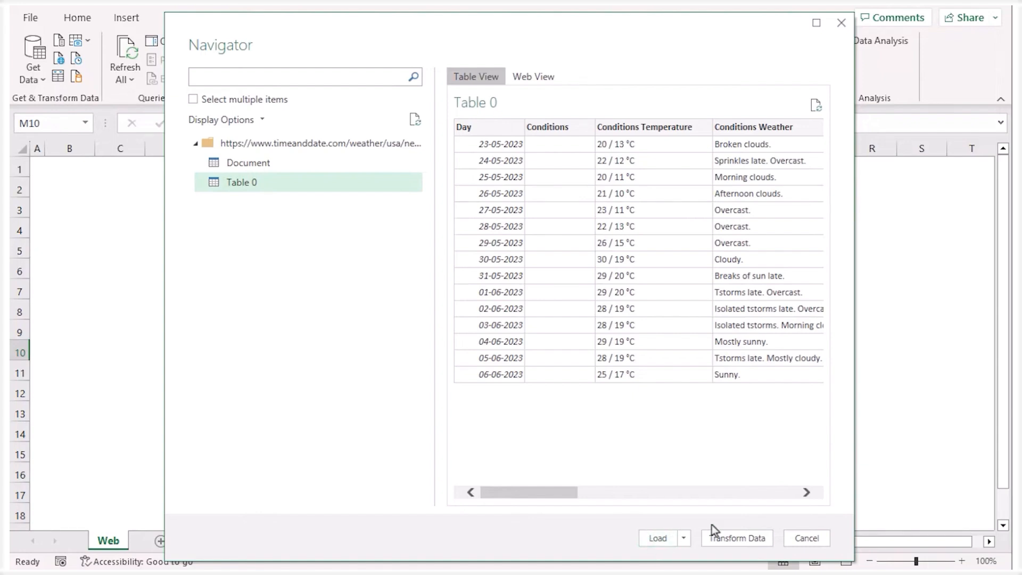
left_click(759, 543)
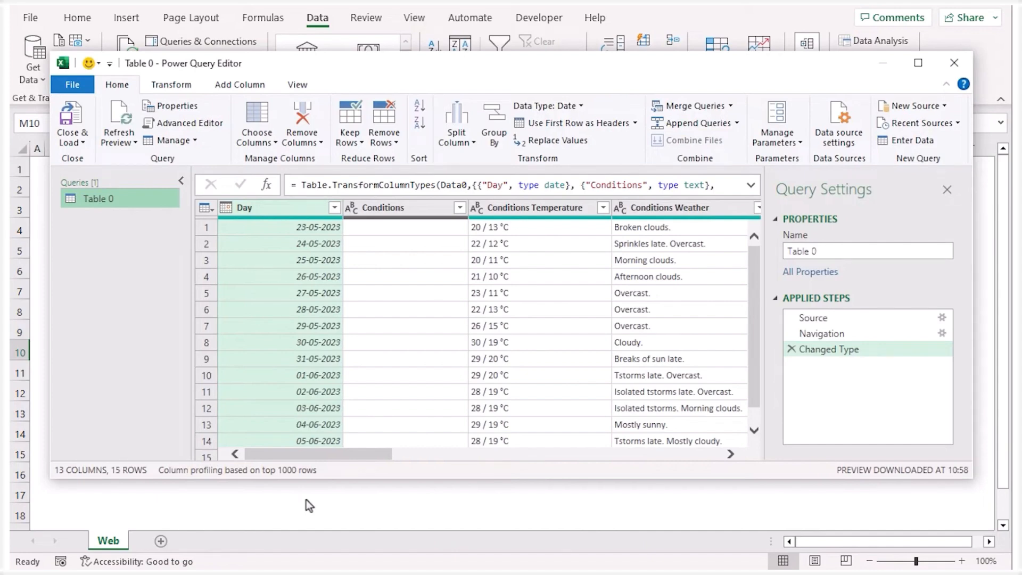
left_click(181, 180)
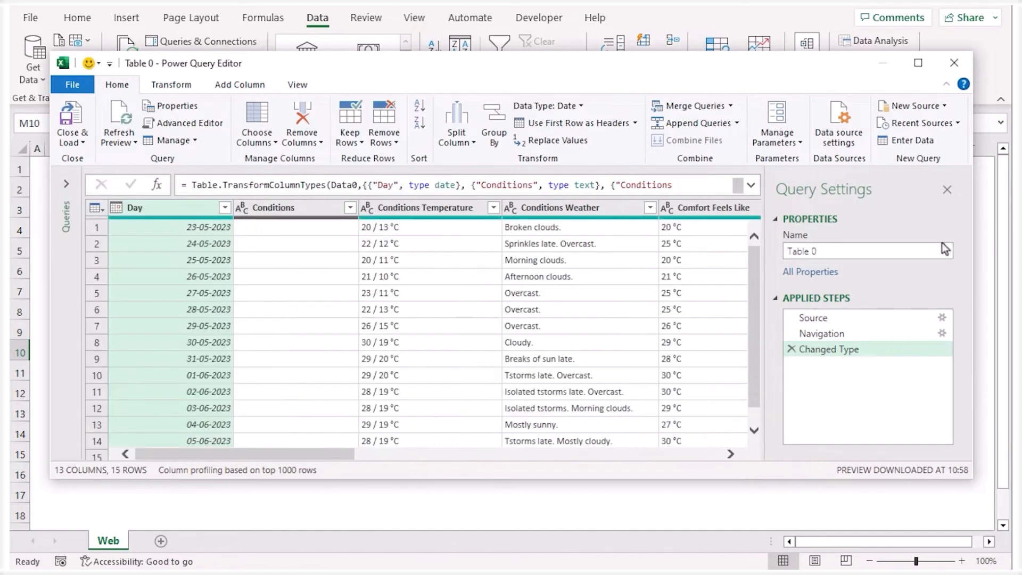
left_click(948, 190)
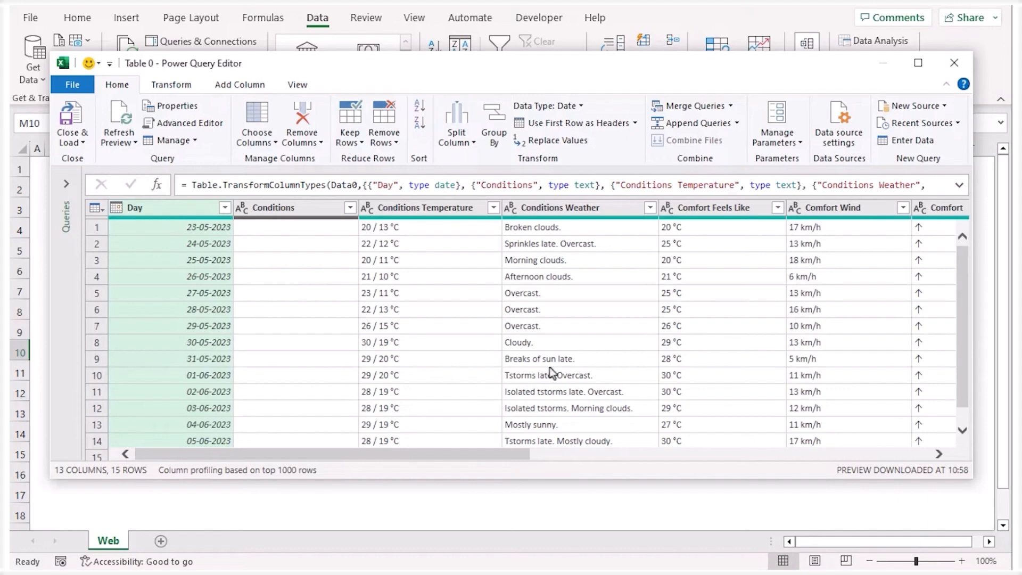
Remove the empty Conditions column from the query
left_click(290, 208)
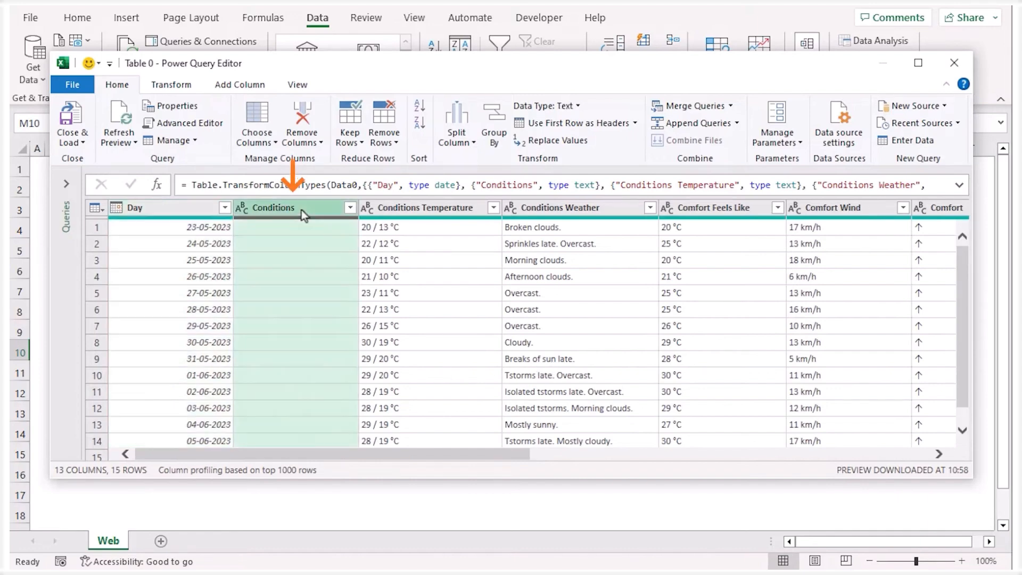
right_click(301, 209)
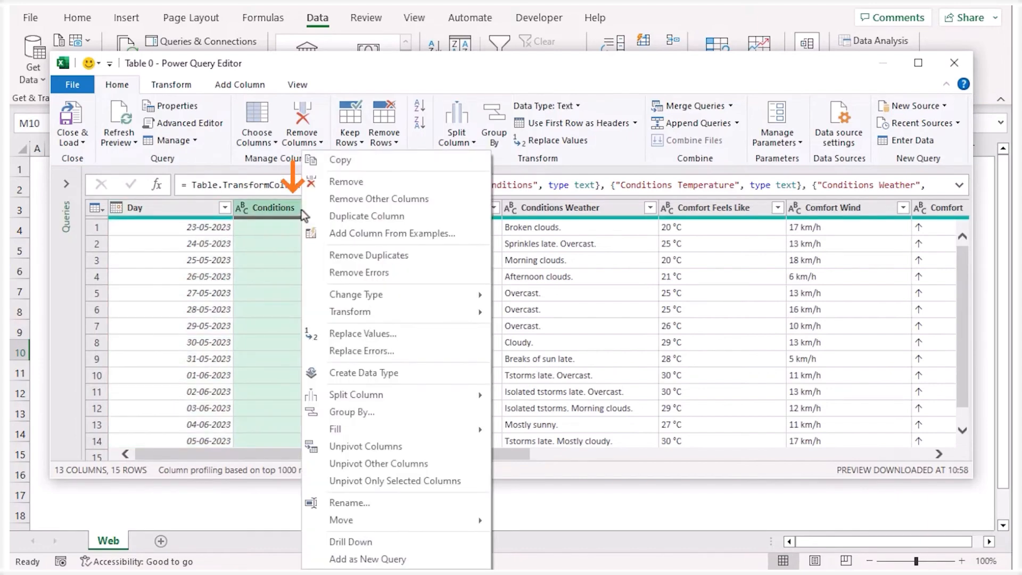
left_click(384, 183)
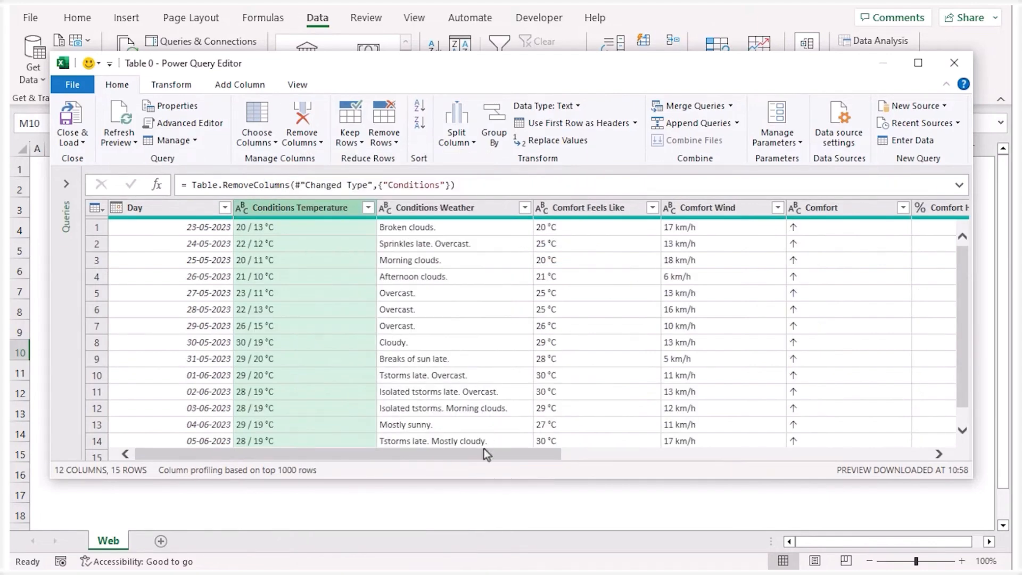
Remove the adjacent columns from Comfort Wind through Sun UV from the query
left_click_drag(488, 453, 700, 429)
left_click(222, 209)
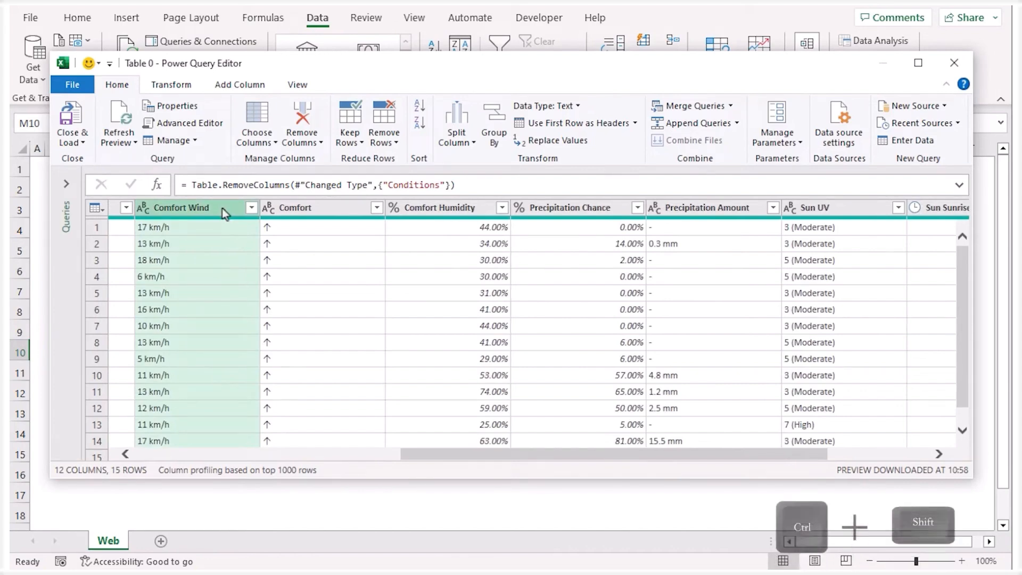
left_click(848, 212, "ctrl+shift")
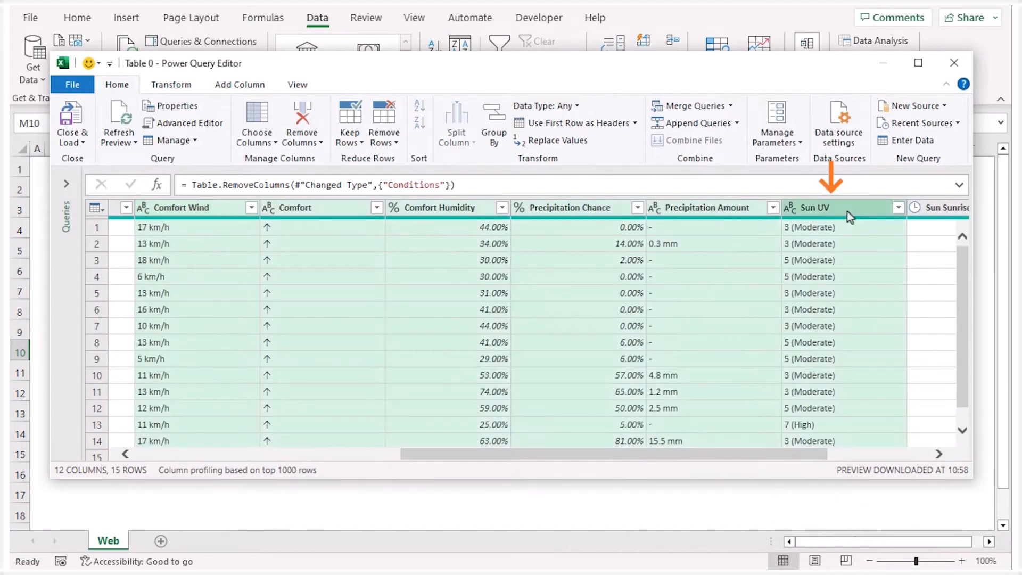
left_click(293, 130)
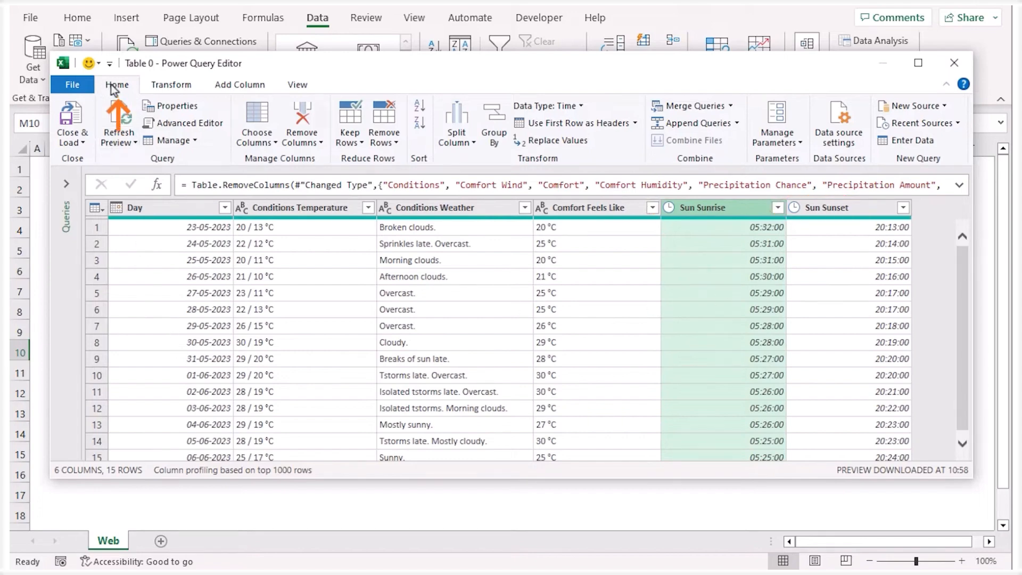
Close the query editor and load the result as a table into the existing Web worksheet at cell B2
left_click(68, 143)
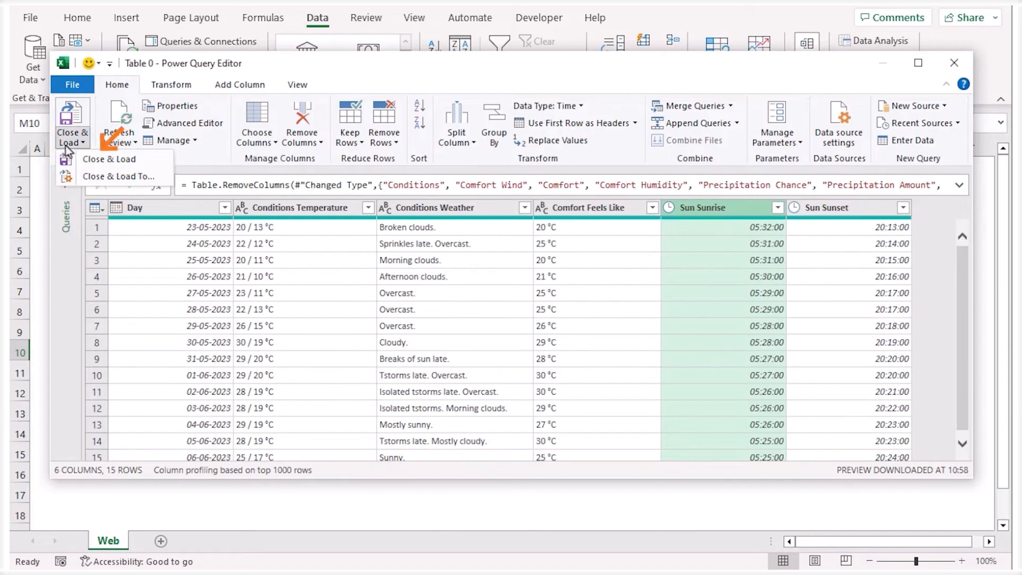
left_click(99, 181)
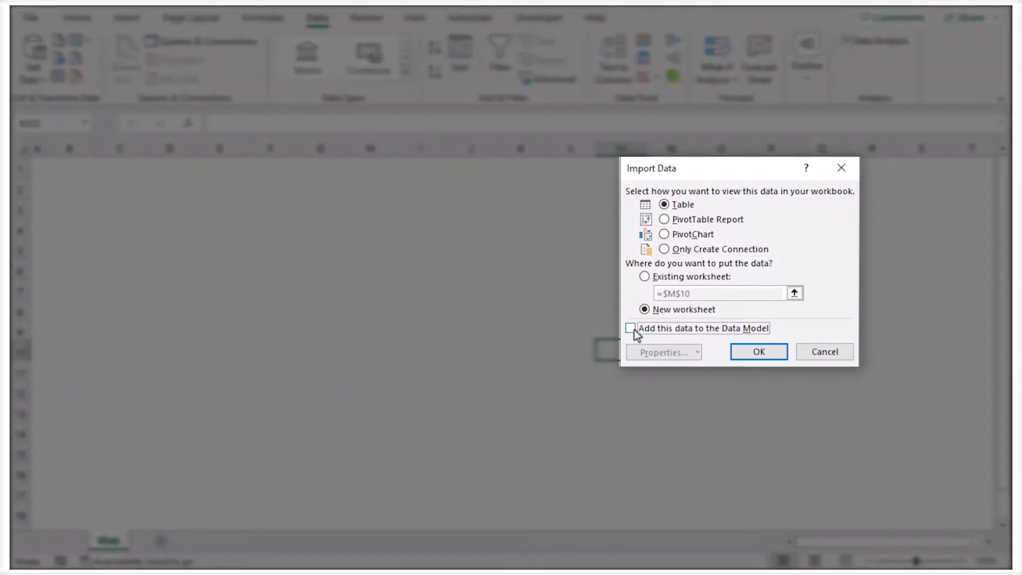
left_click(645, 277)
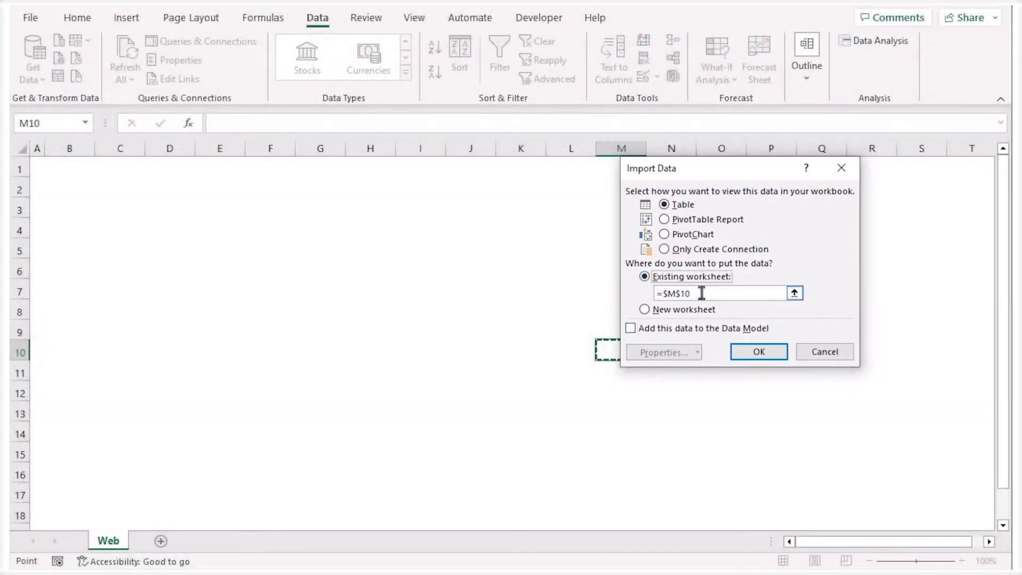
left_click_drag(700, 292, 634, 293)
left_click(75, 184)
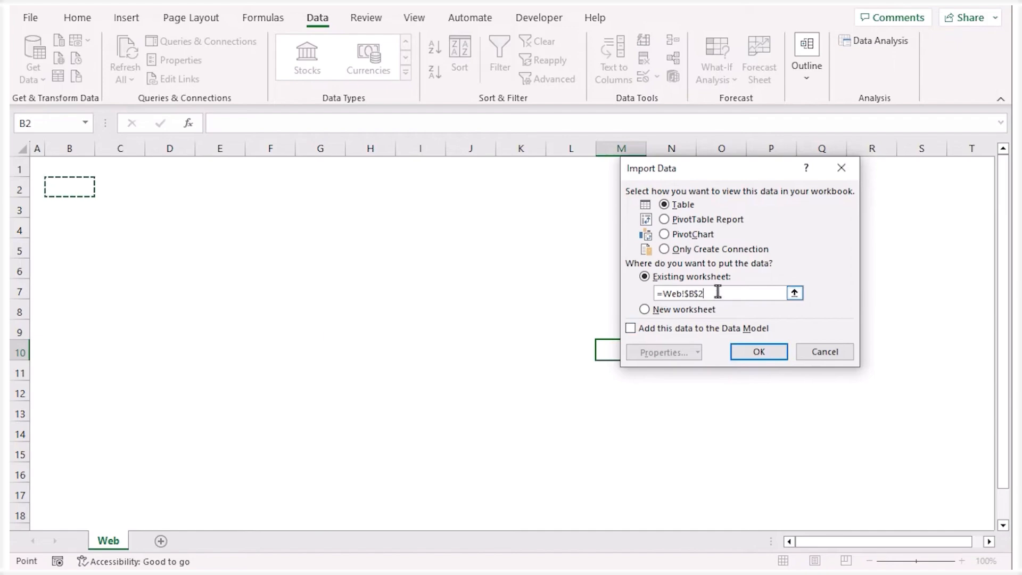
left_click(757, 347)
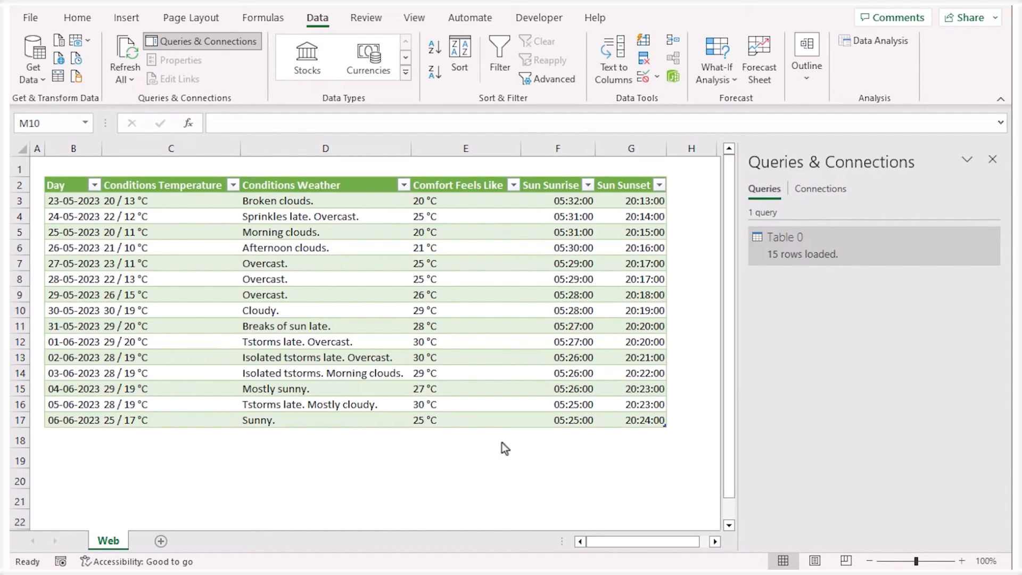
Set the weather table's query connection to refresh automatically every 60 minutes
left_click(383, 249)
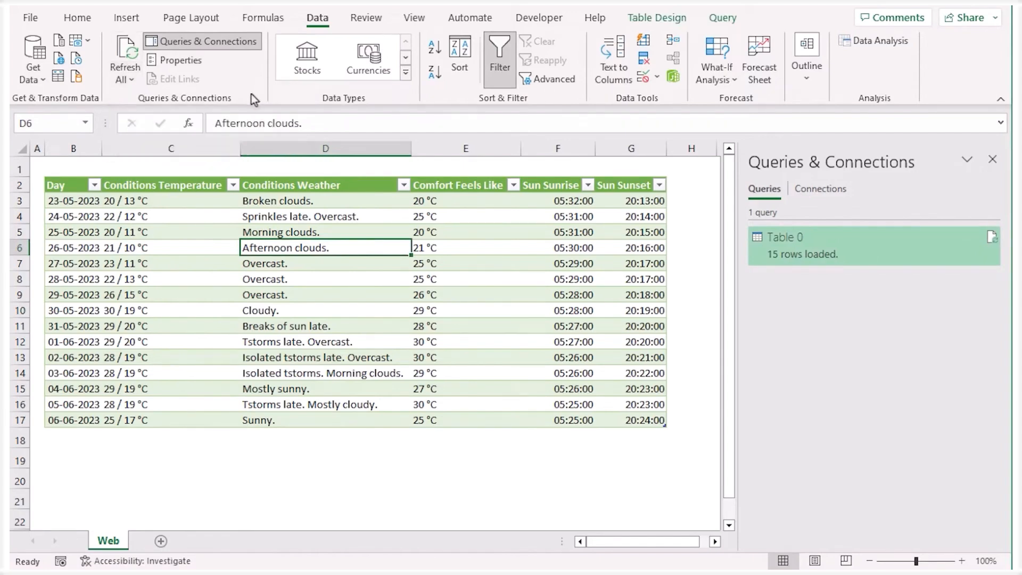
left_click(128, 80)
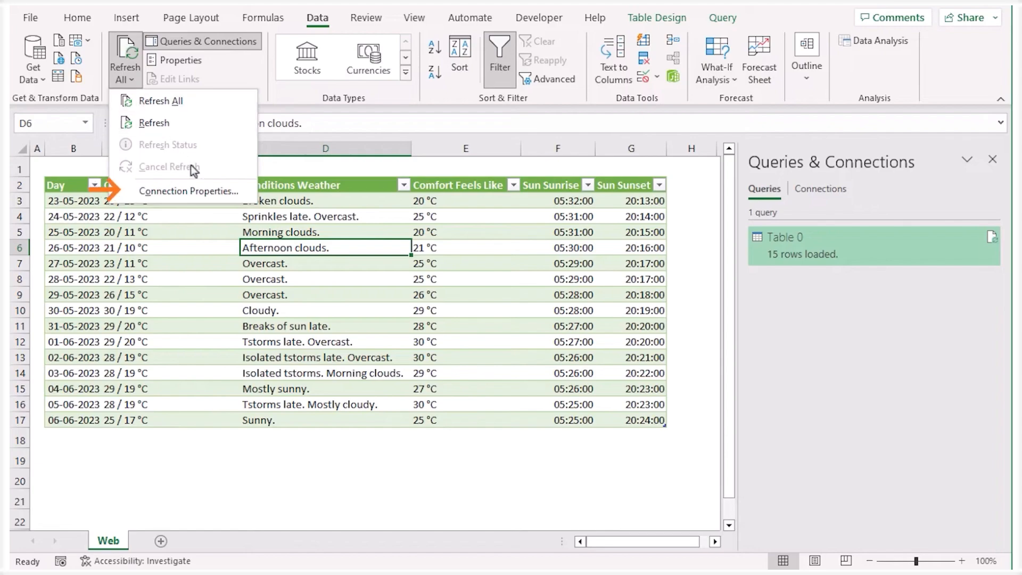
left_click(240, 193)
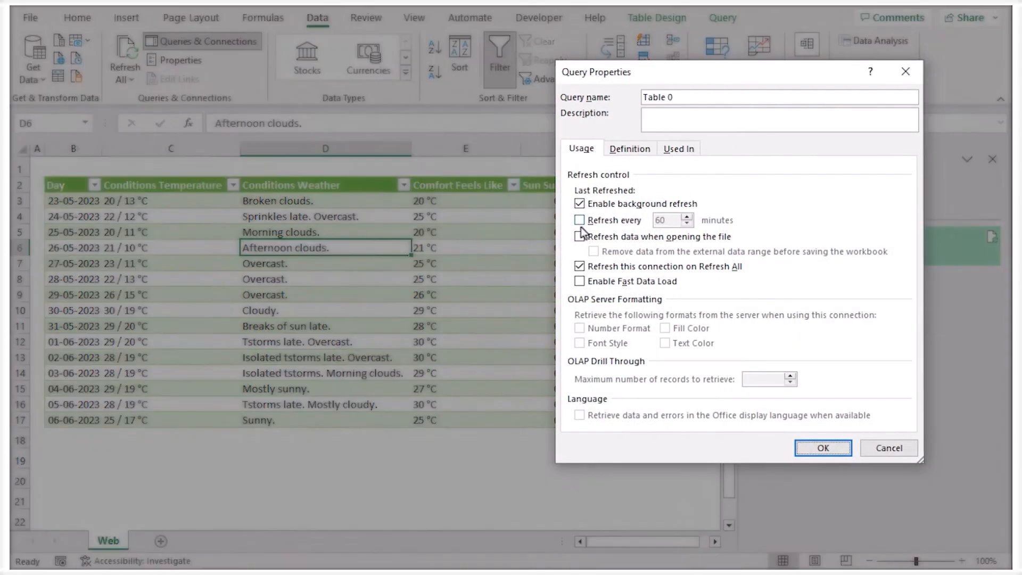
left_click(579, 221)
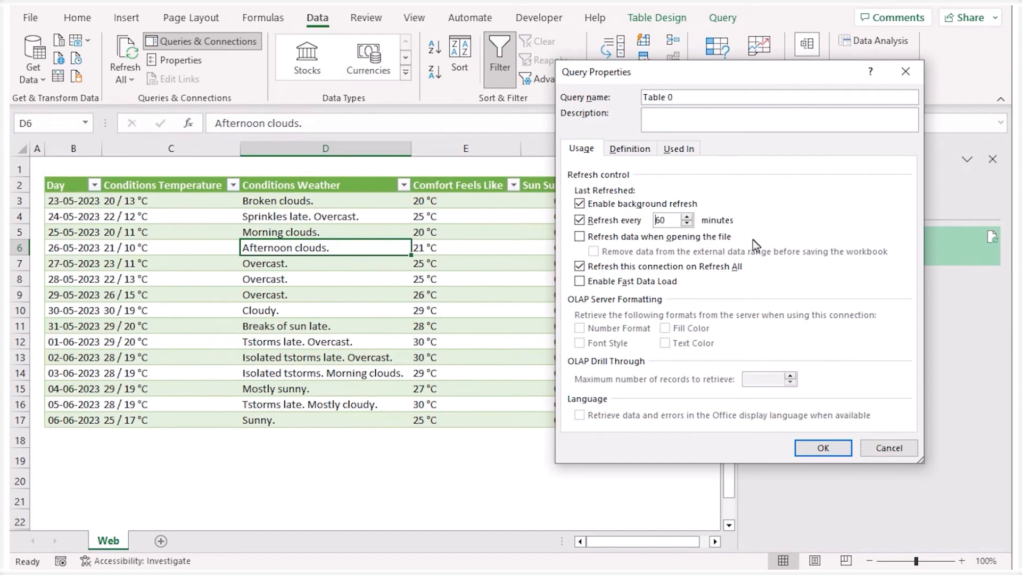
left_click(822, 449)
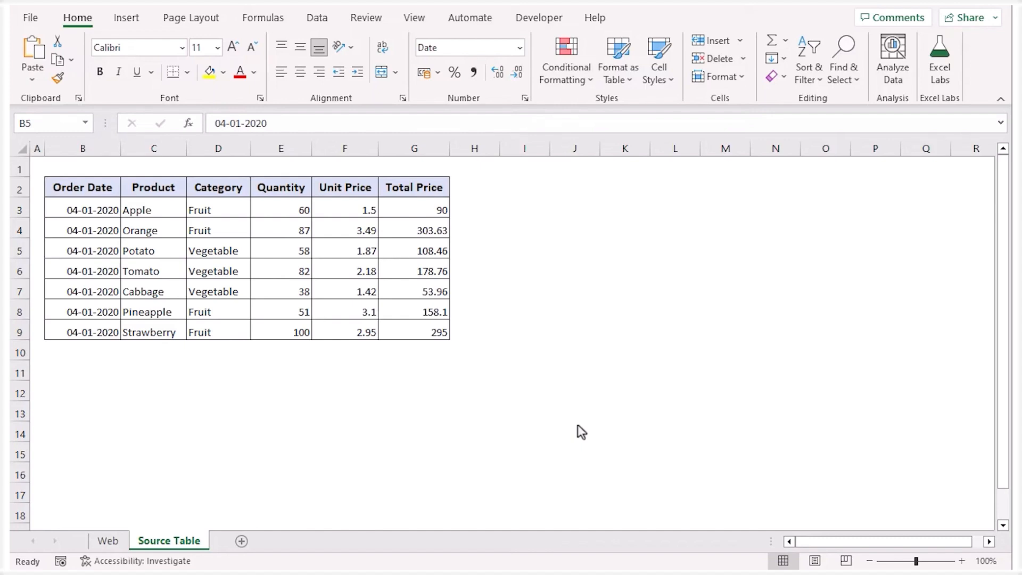
Create a PivotTable on a new worksheet from the Source Table range B2:G9
left_click(82, 190)
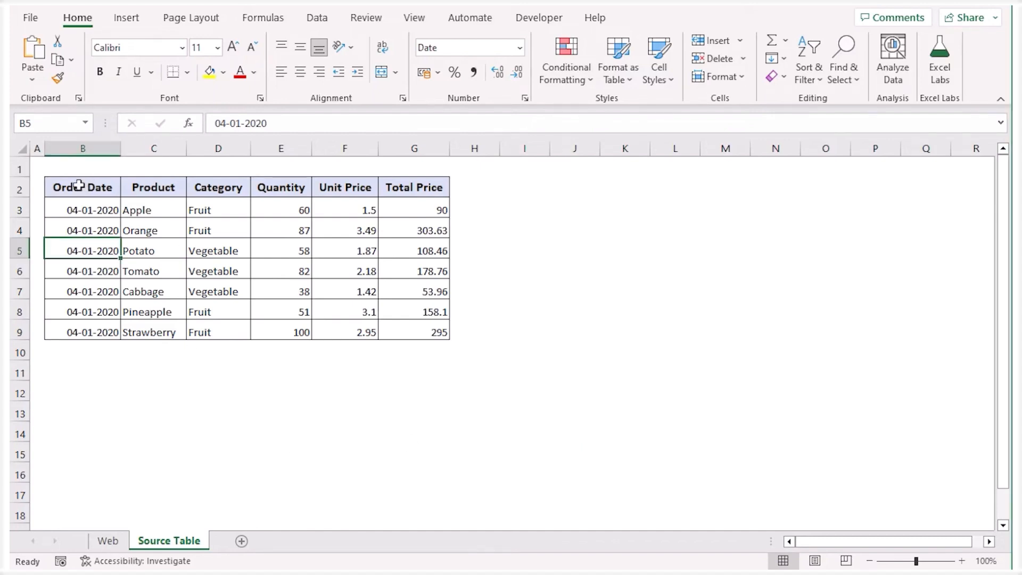
key("ctrl+a")
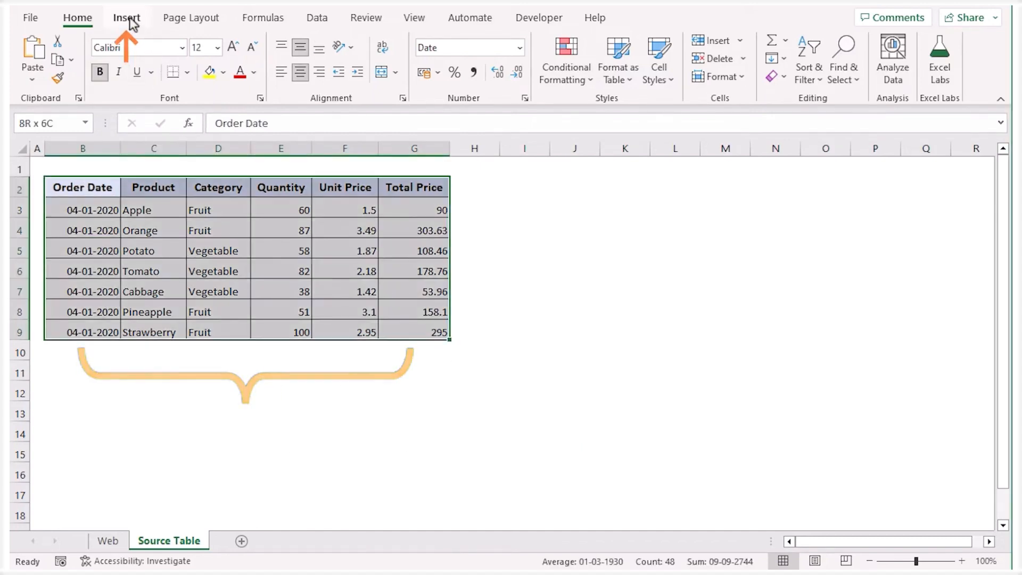
left_click(128, 19)
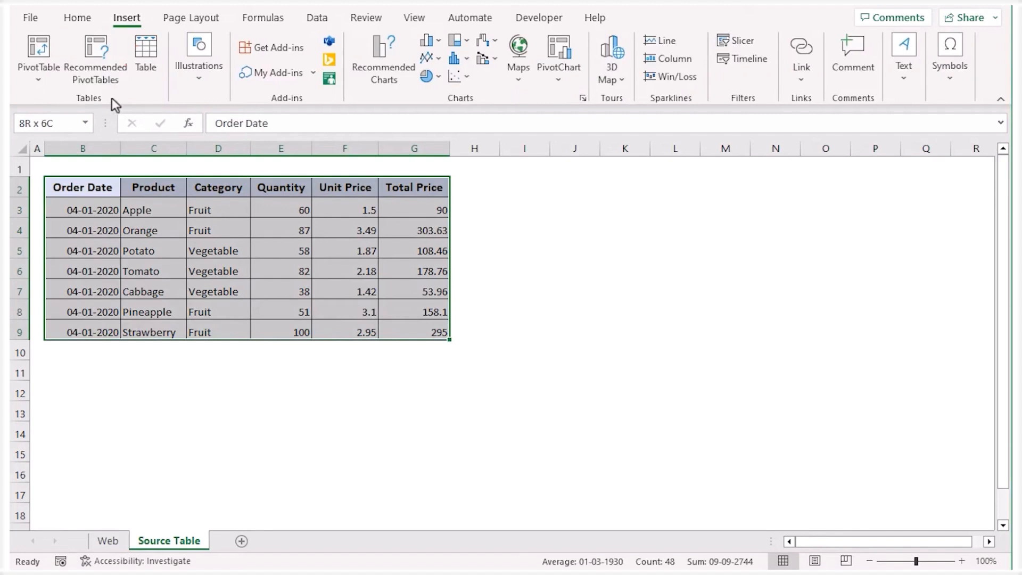
left_click(38, 78)
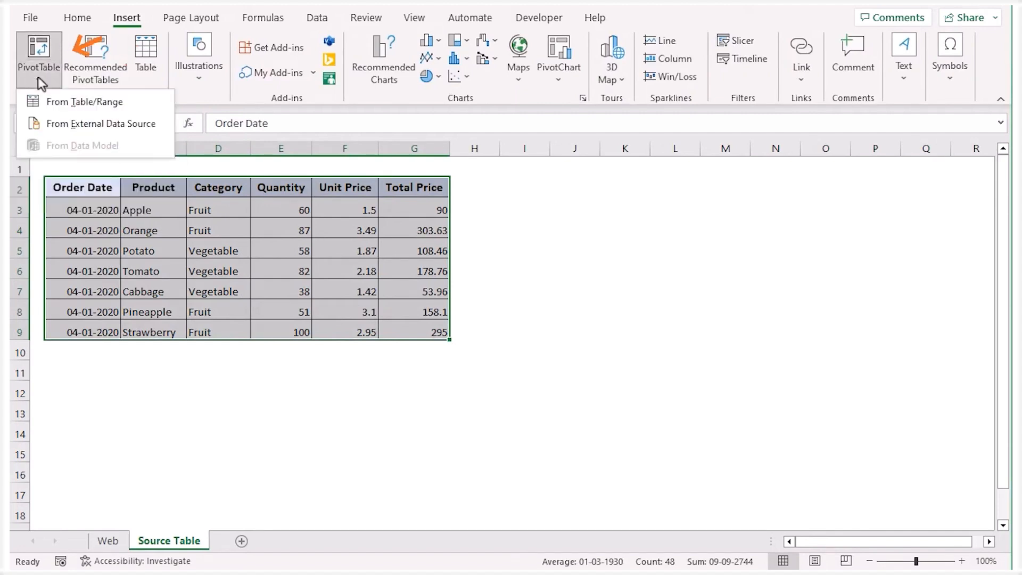
left_click(136, 107)
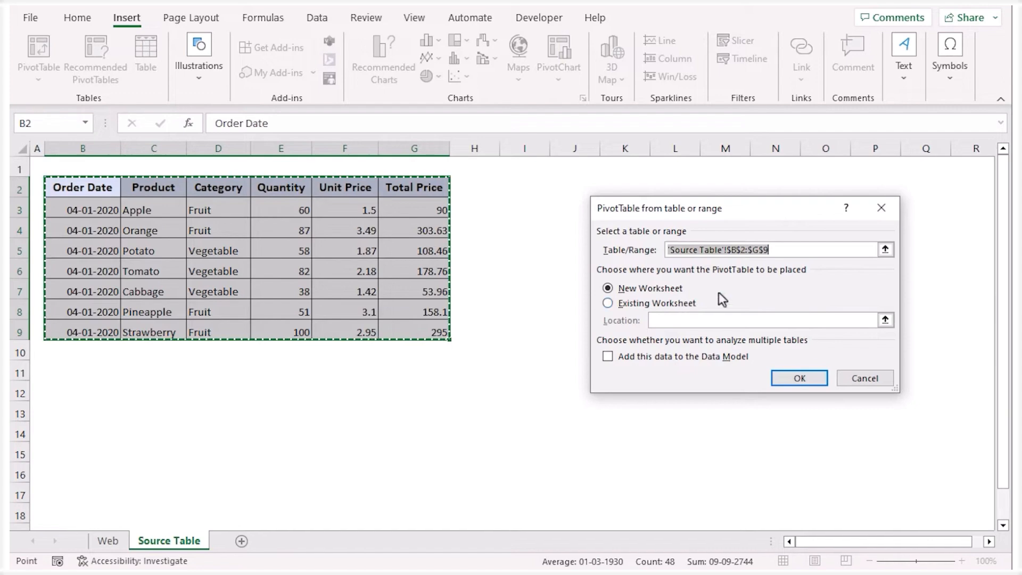
key("Return")
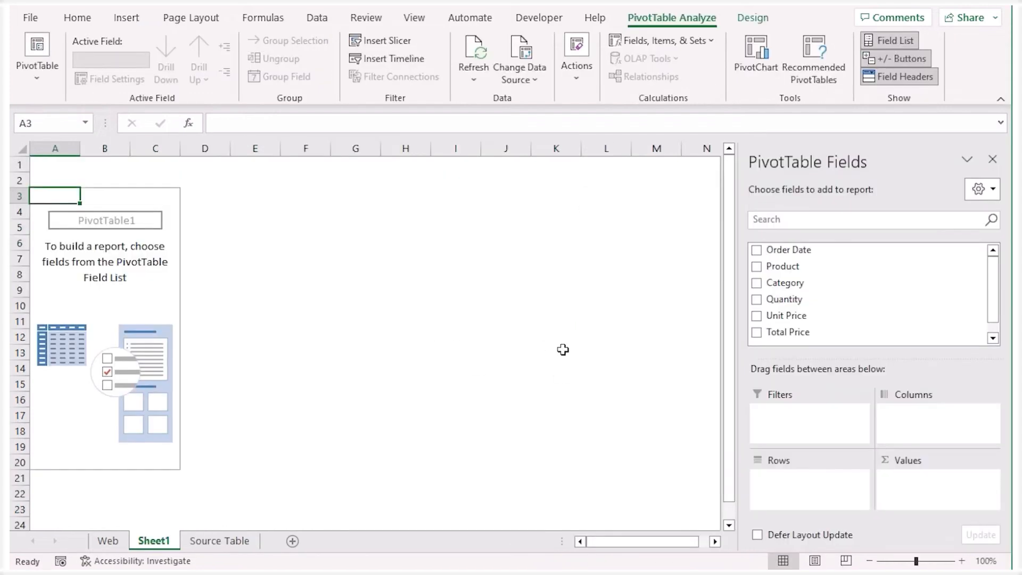
Lay out the PivotTable with Category as columns, Product as rows and the sum of Quantity as values
left_click_drag(800, 284, 899, 422)
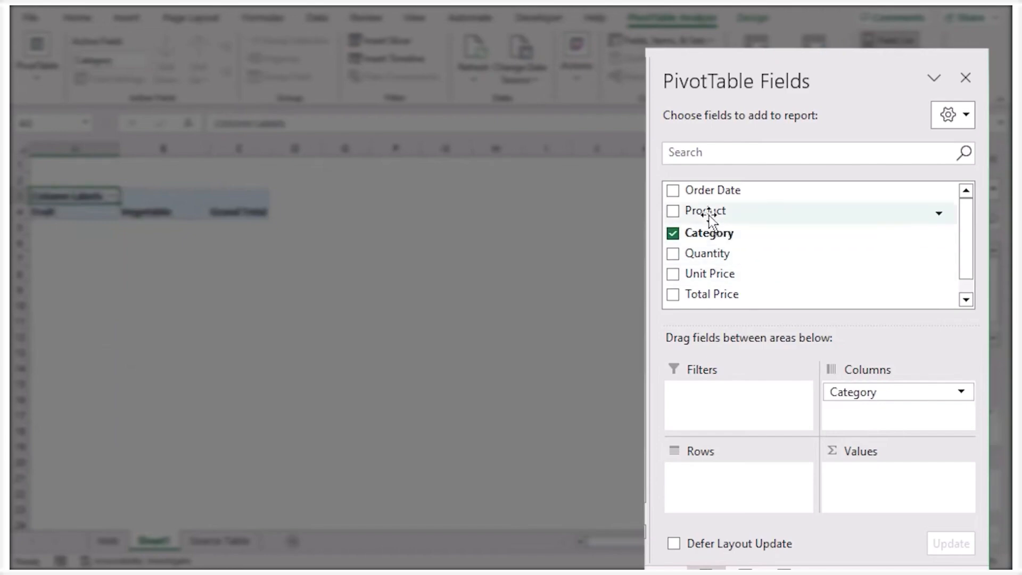
left_click_drag(689, 217, 729, 492)
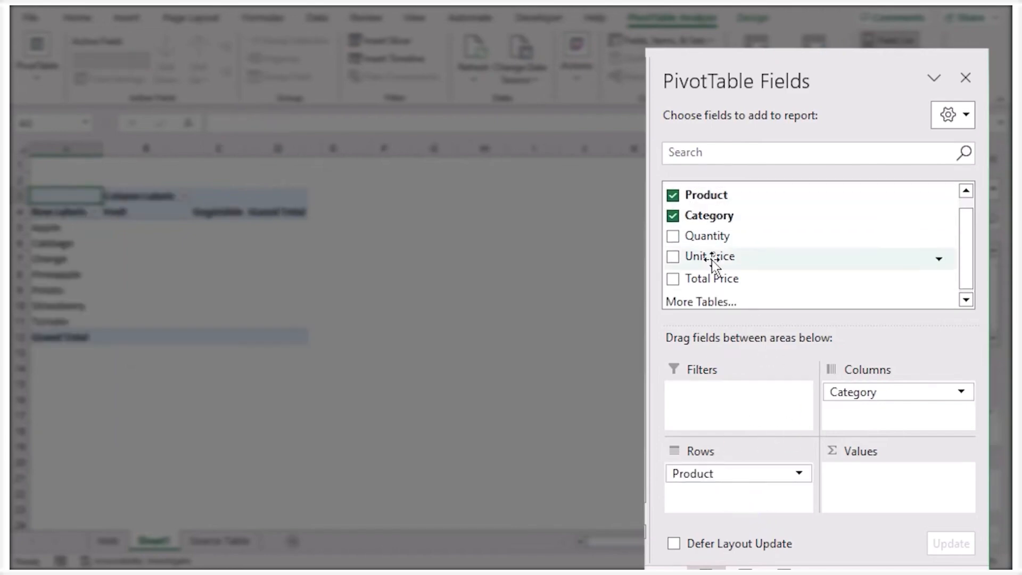
left_click_drag(715, 238, 873, 479)
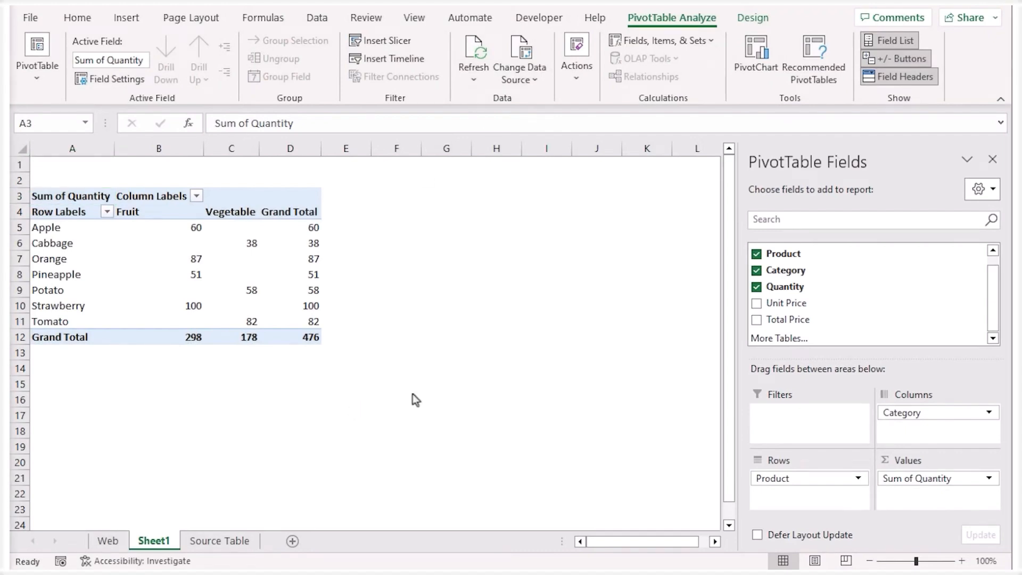
Set Apple's quantity to 50 in cell E3 of the Source Table sheet
left_click(224, 541)
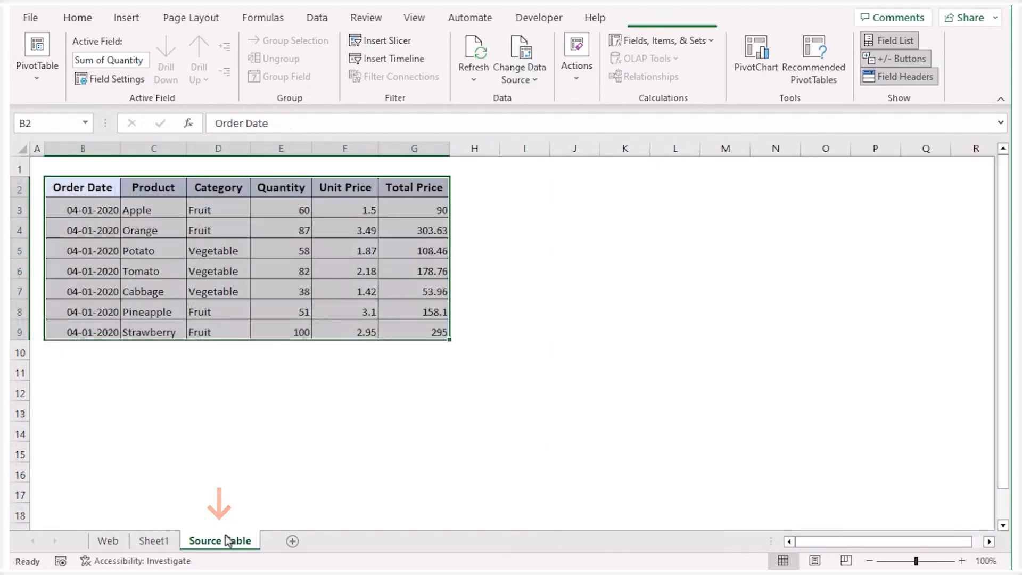
left_click(264, 212)
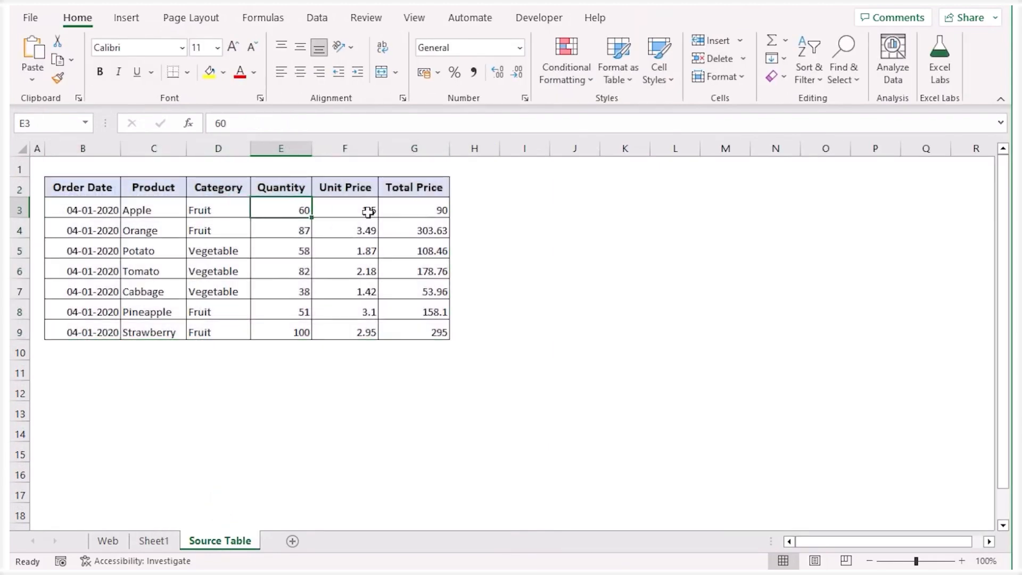
type("5")
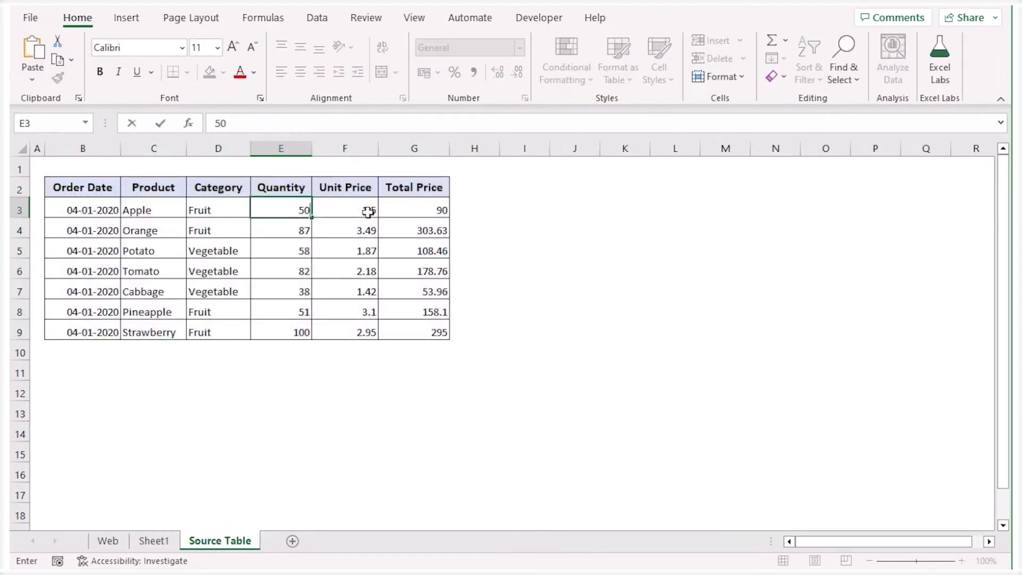
key("Return")
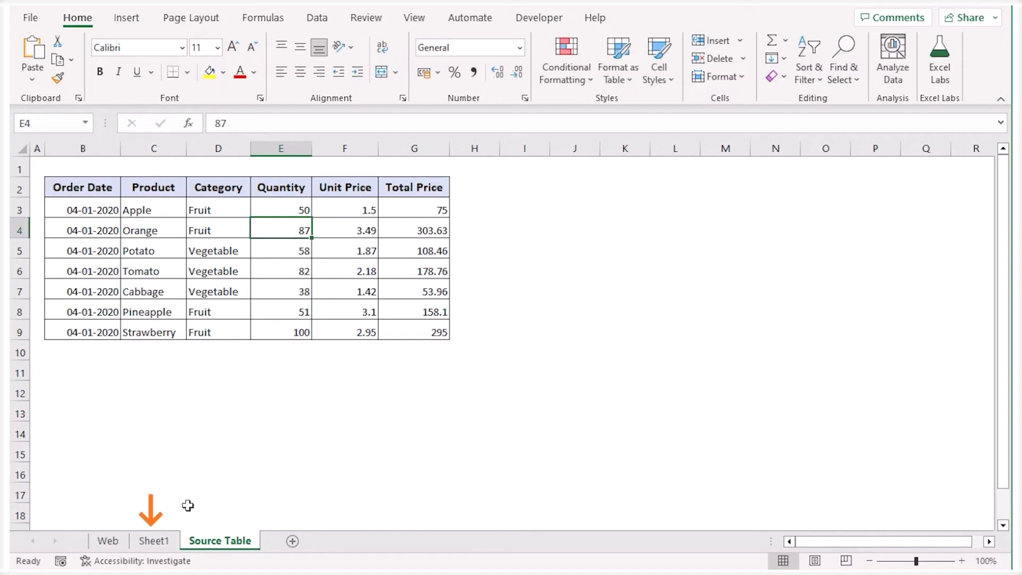
Return to Sheet1 and manually refresh the PivotTable to bring in the changed source data
left_click(154, 540)
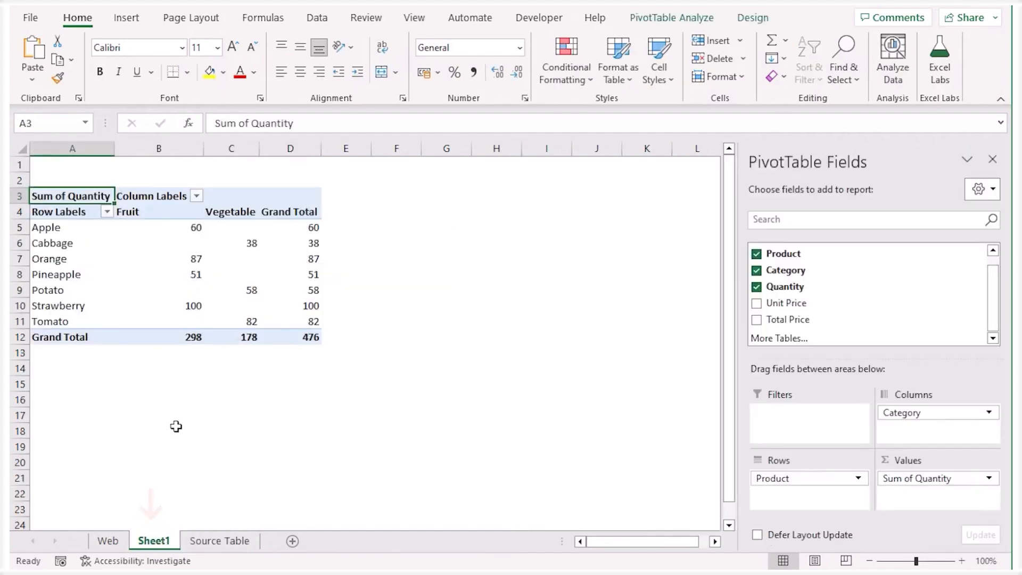
left_click(159, 229)
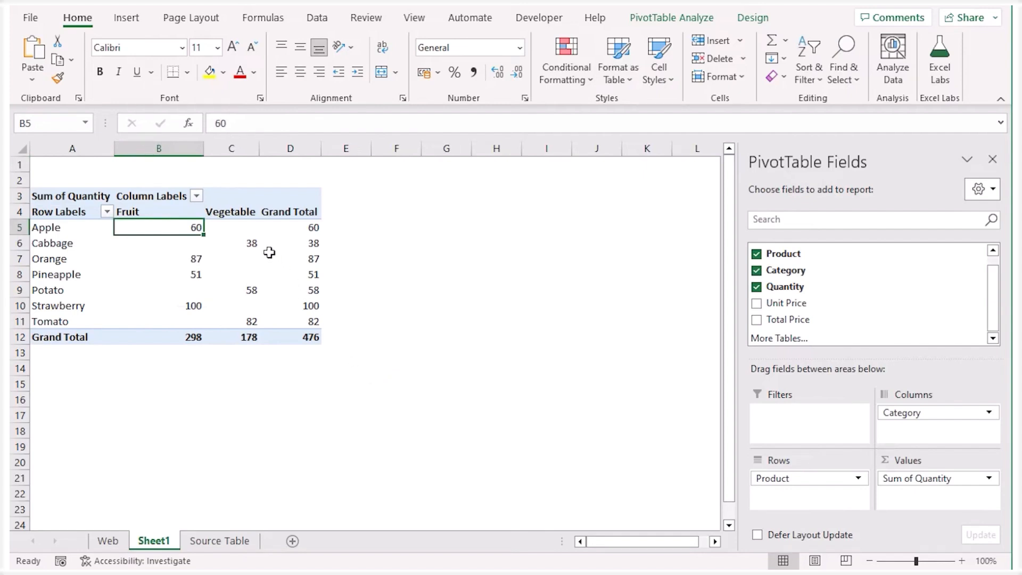
left_click(212, 197)
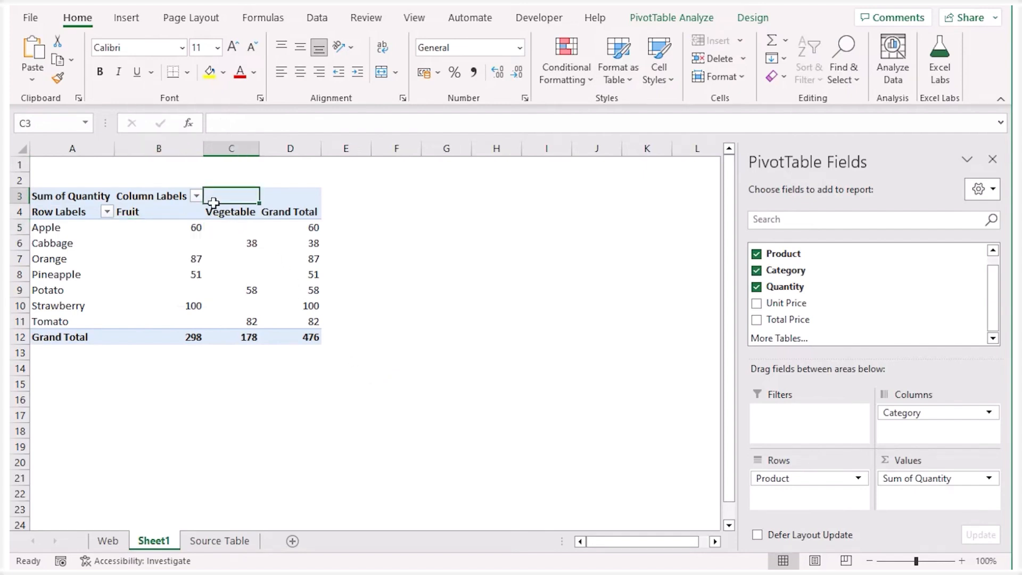
right_click(243, 197)
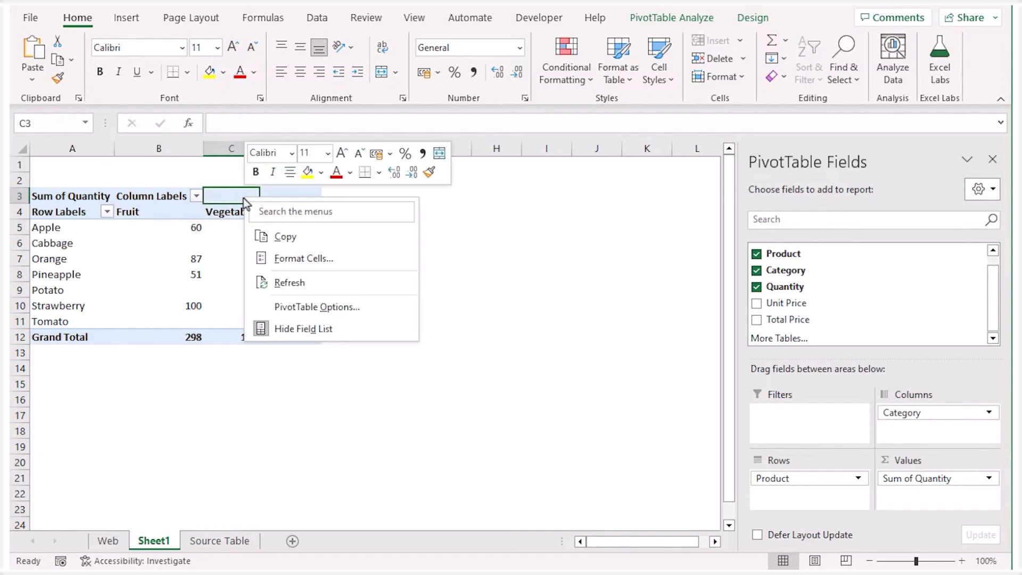
left_click(375, 284)
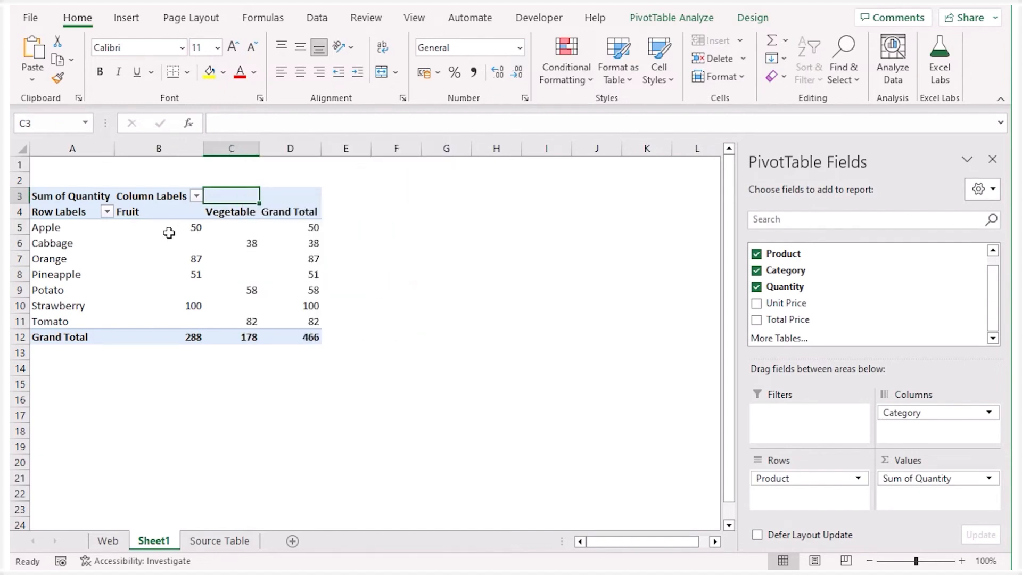
mouse_move(159, 233)
Configure the Sheet1 PivotTable's options to refresh data when opening the file
right_click(281, 199)
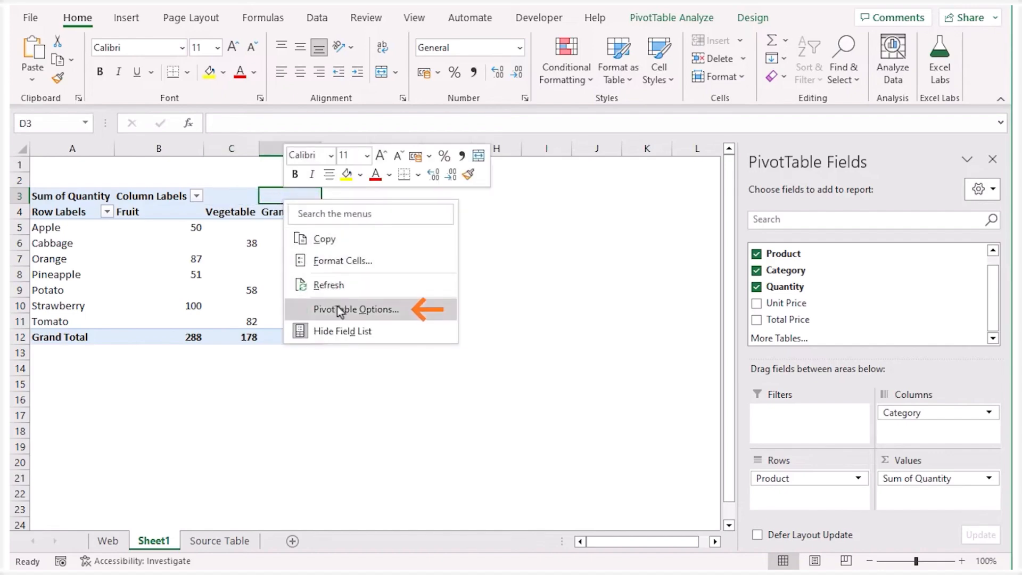
left_click(343, 312)
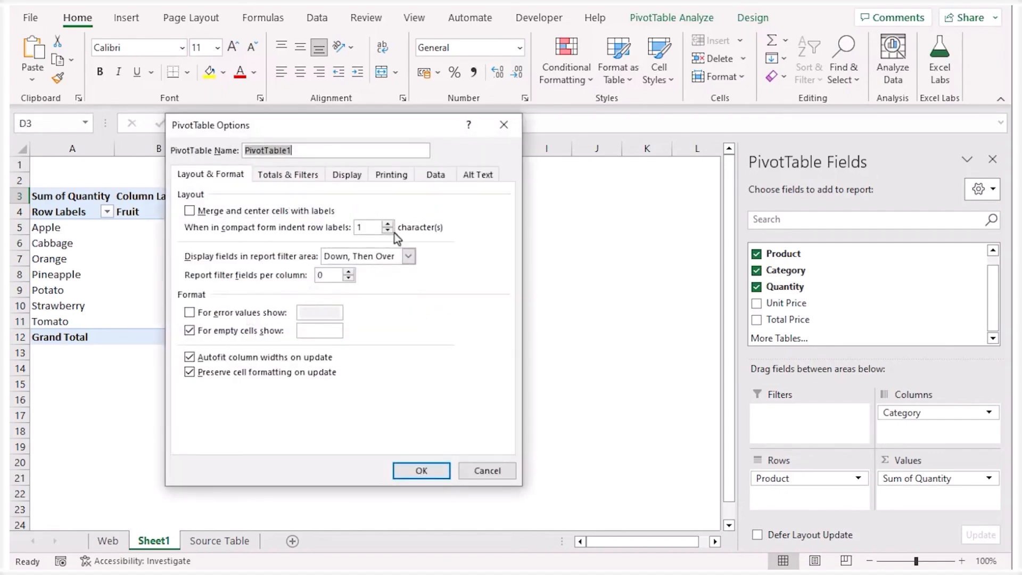
left_click(443, 178)
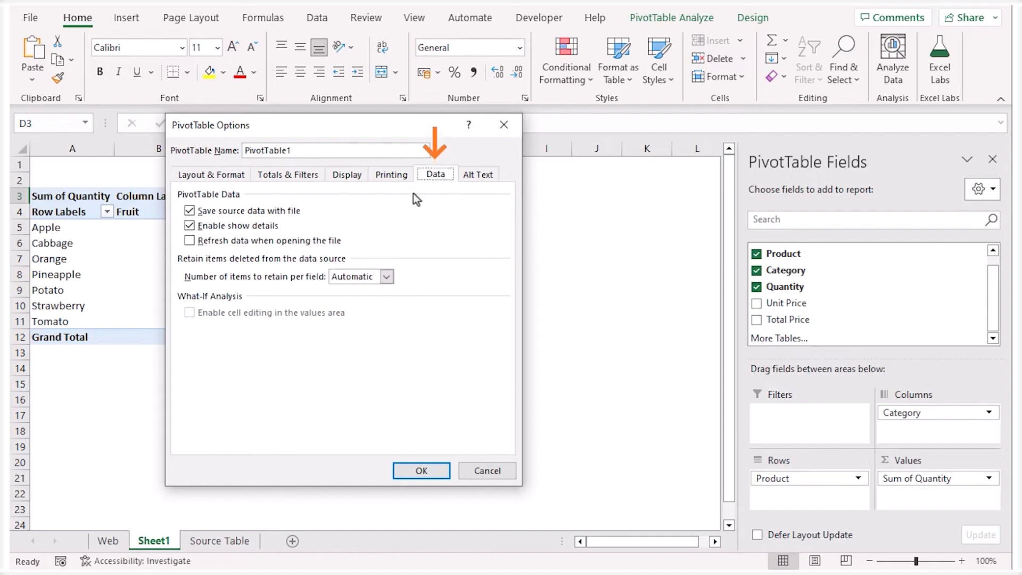
left_click(190, 242)
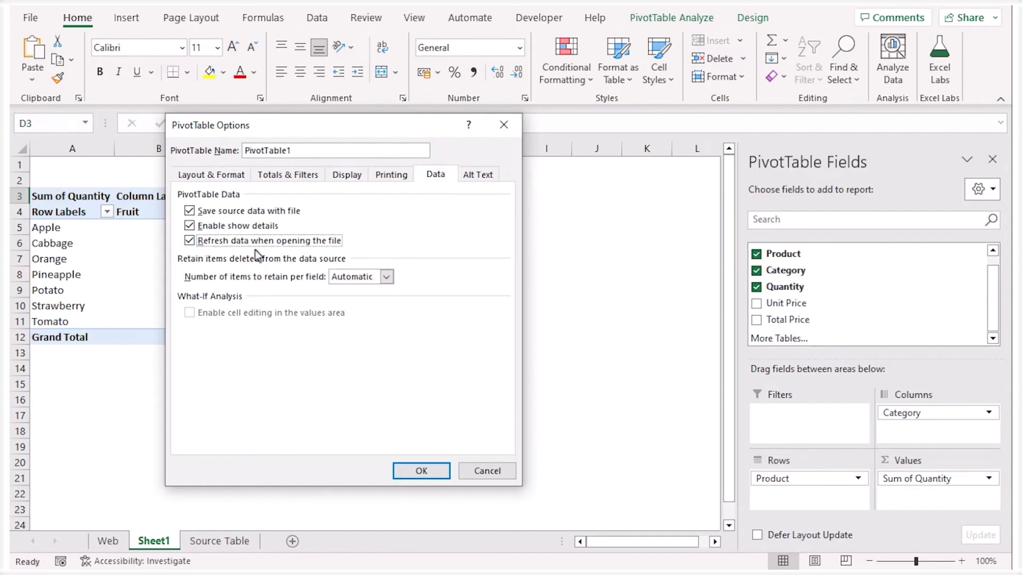
left_click(421, 470)
Change Apple's quantity to 20 in cell E3 of the Source Table sheet
left_click(231, 540)
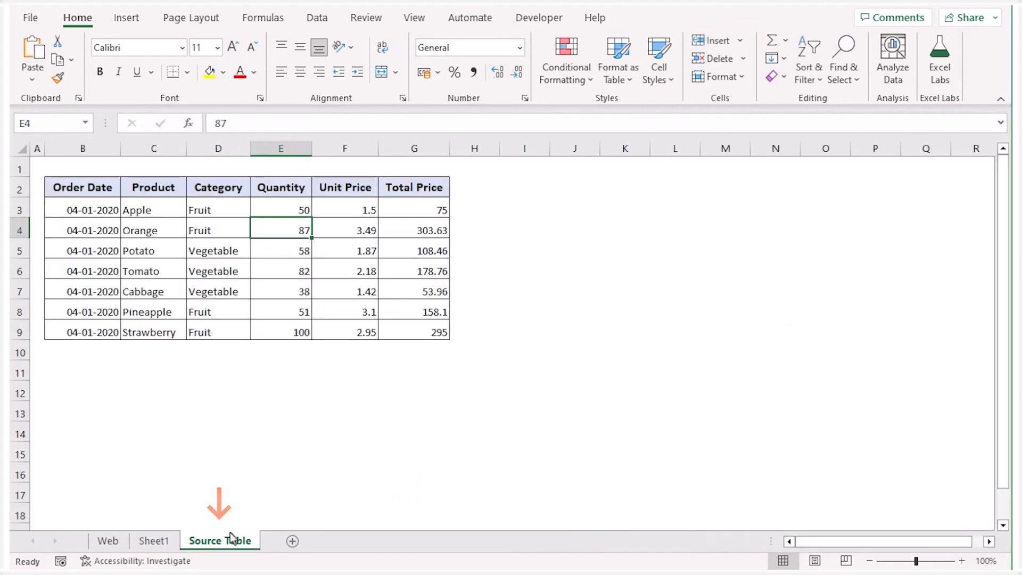
left_click(269, 210)
type("20")
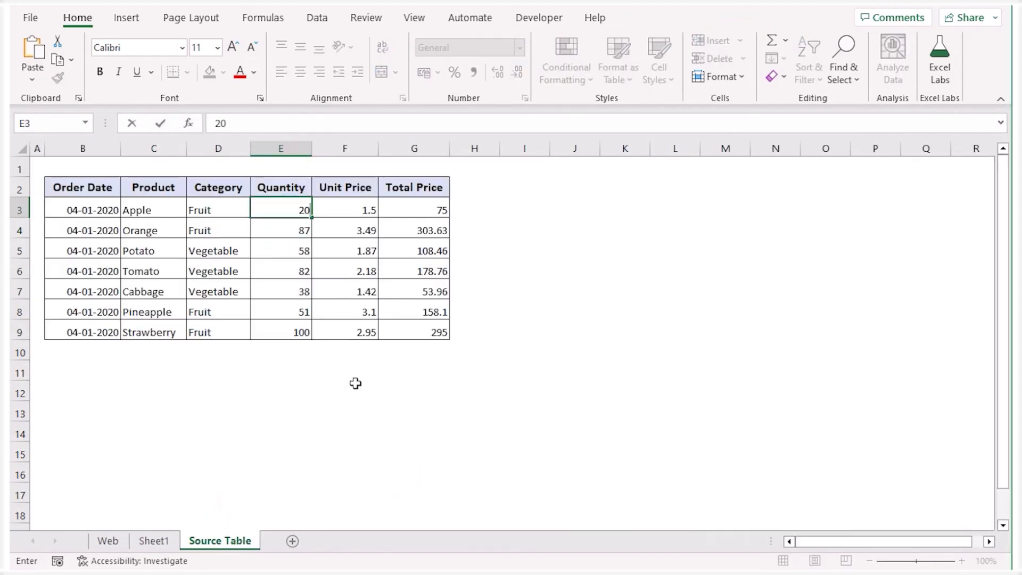
key("Return")
Return to Sheet1, save the workbook and select Apple's Fruit quantity in the reopened PivotTable
left_click(154, 540)
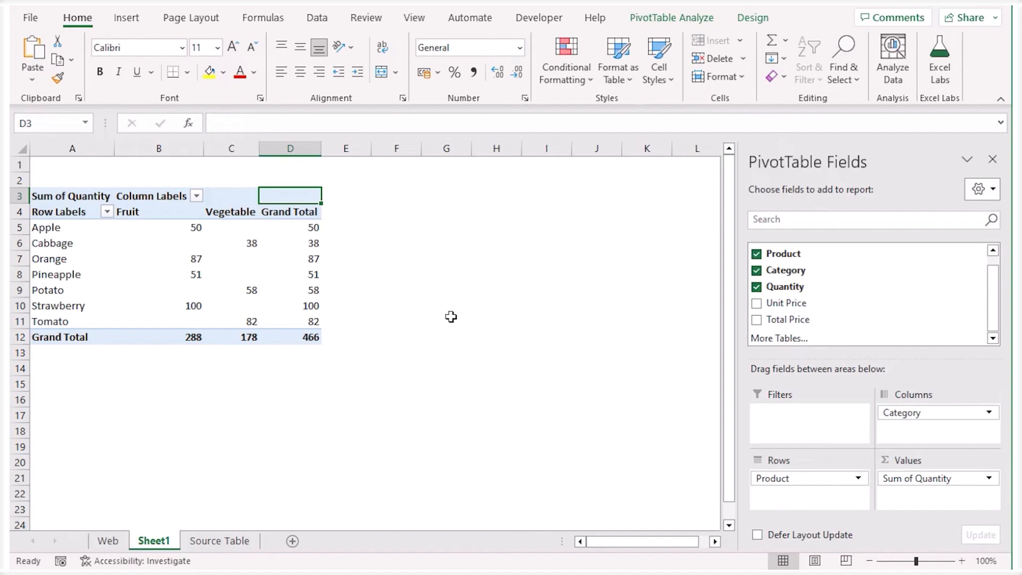
key("ctrl+s")
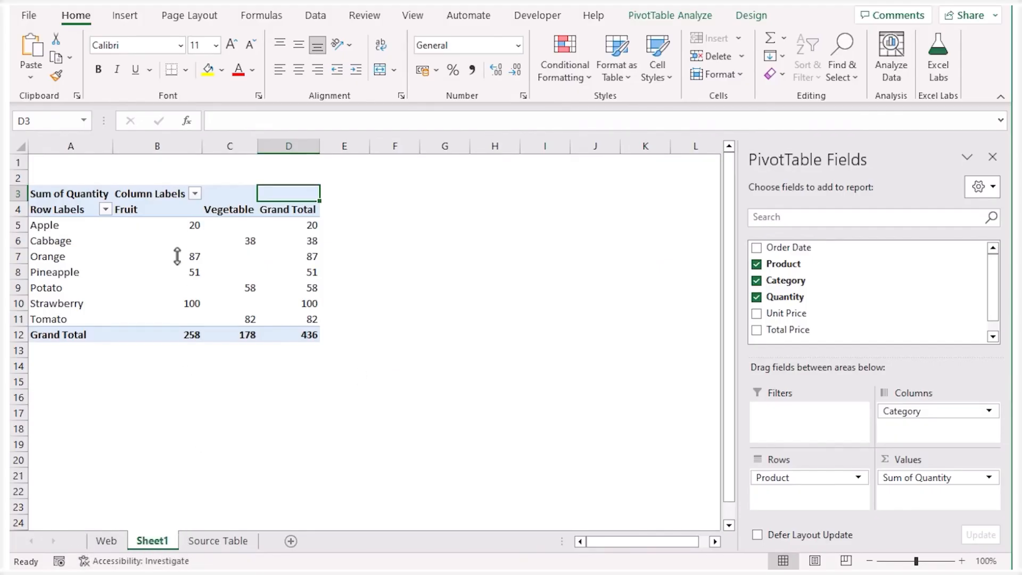
left_click(172, 227)
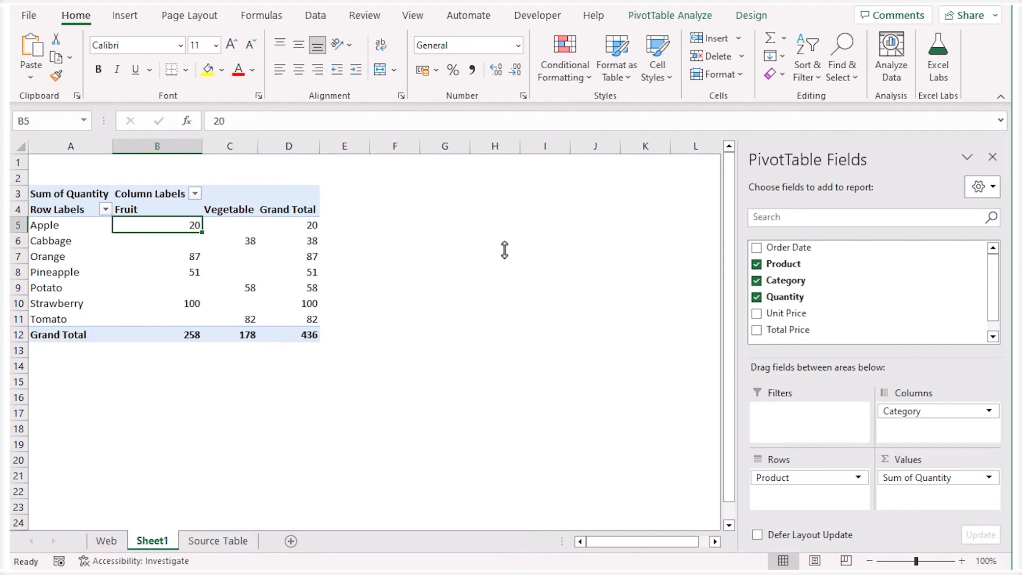
Create a PivotTable on a new worksheet from range B2:G9 of the Source Table VBA sheet
left_click(234, 541)
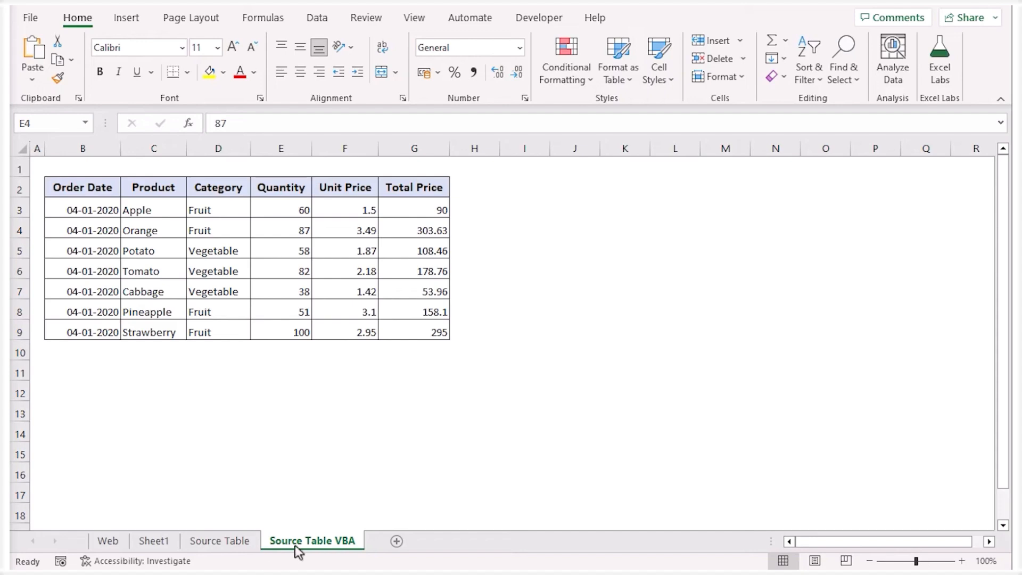
left_click_drag(88, 191, 408, 327)
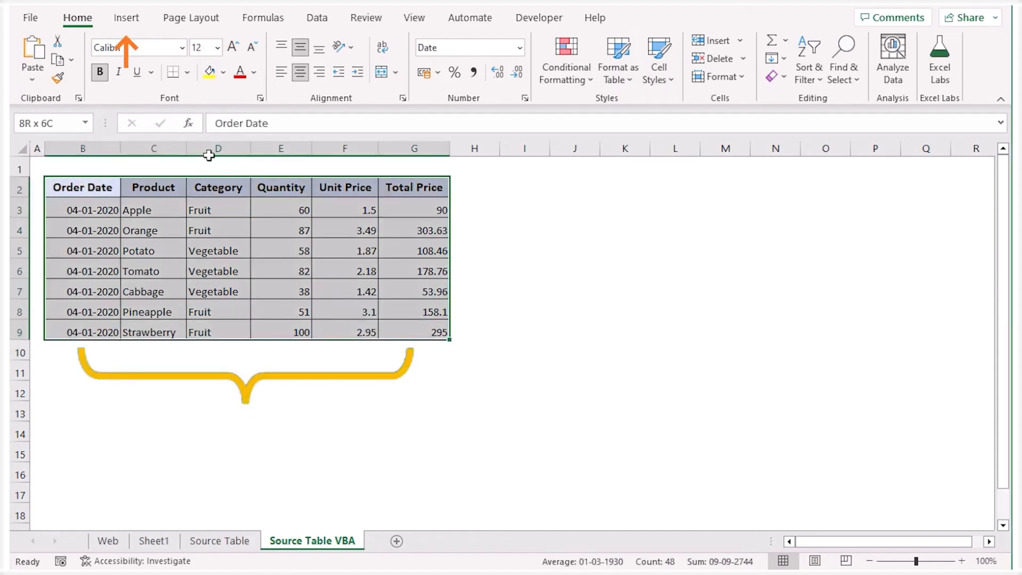
left_click(136, 24)
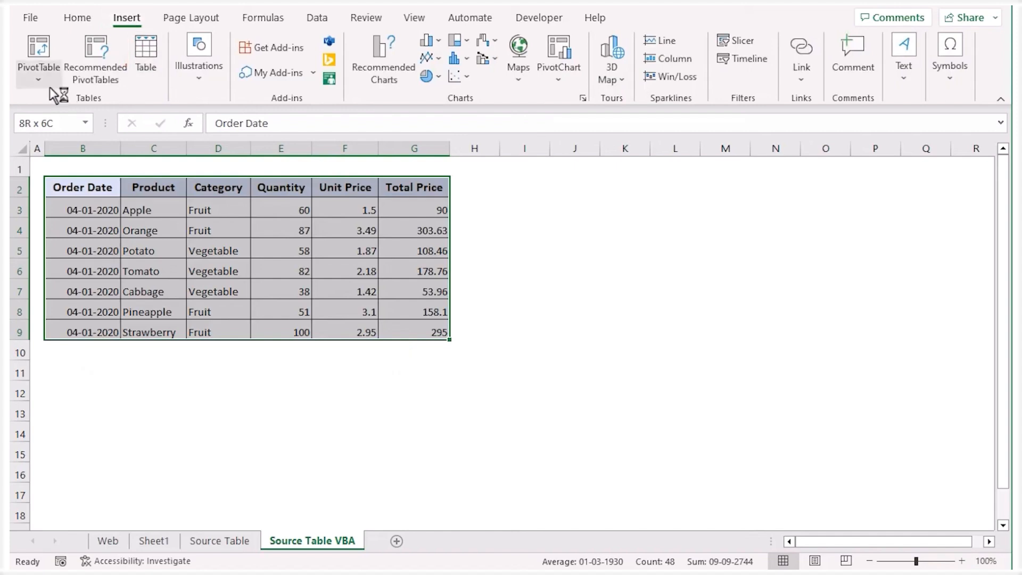
left_click(34, 52)
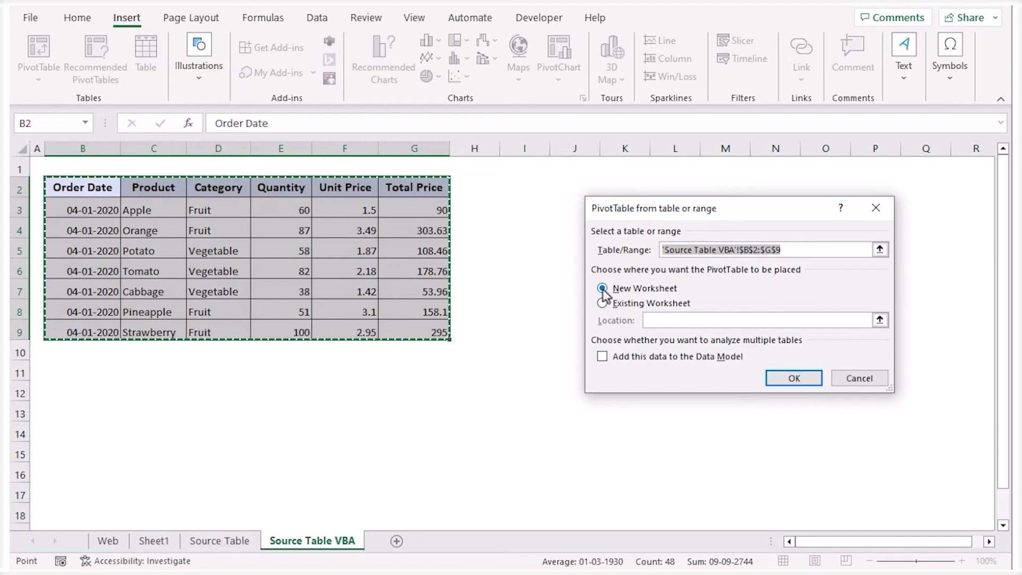
left_click(774, 376)
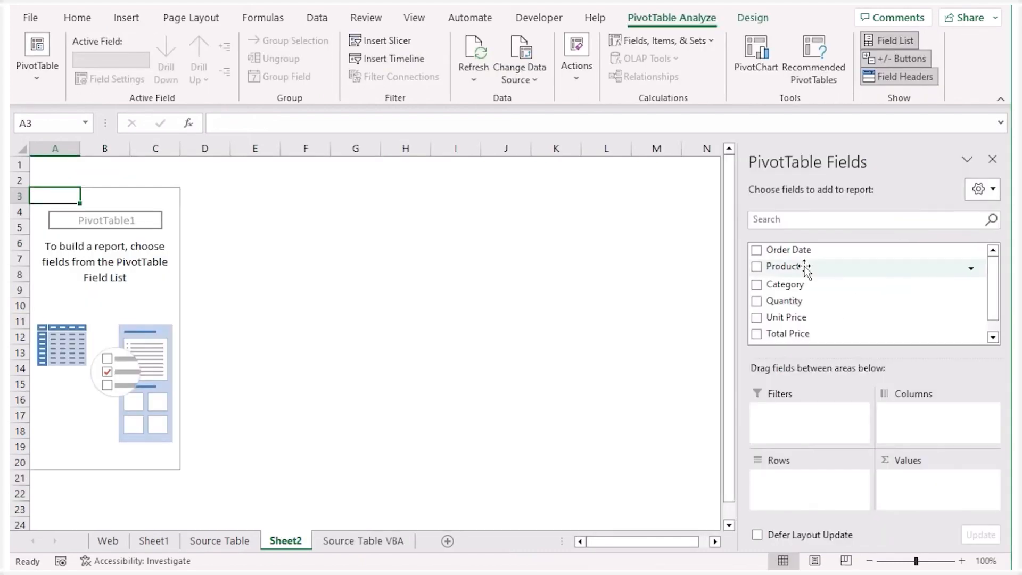
Arrange the Sheet2 PivotTable with Product in rows, Category in columns and the sum of Quantity as values
left_click_drag(806, 268, 819, 492)
left_click_drag(796, 285, 927, 436)
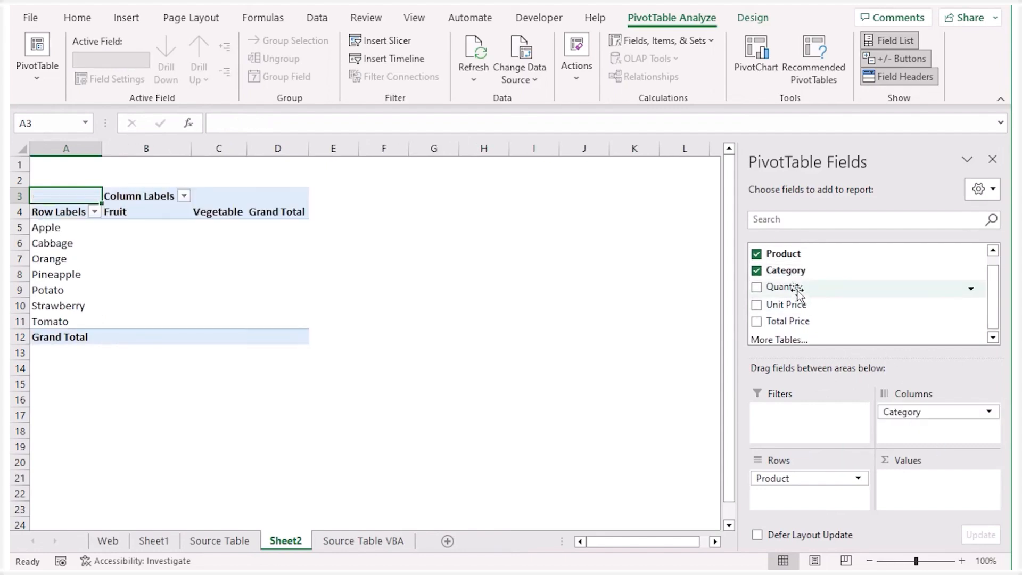
left_click_drag(797, 288, 922, 503)
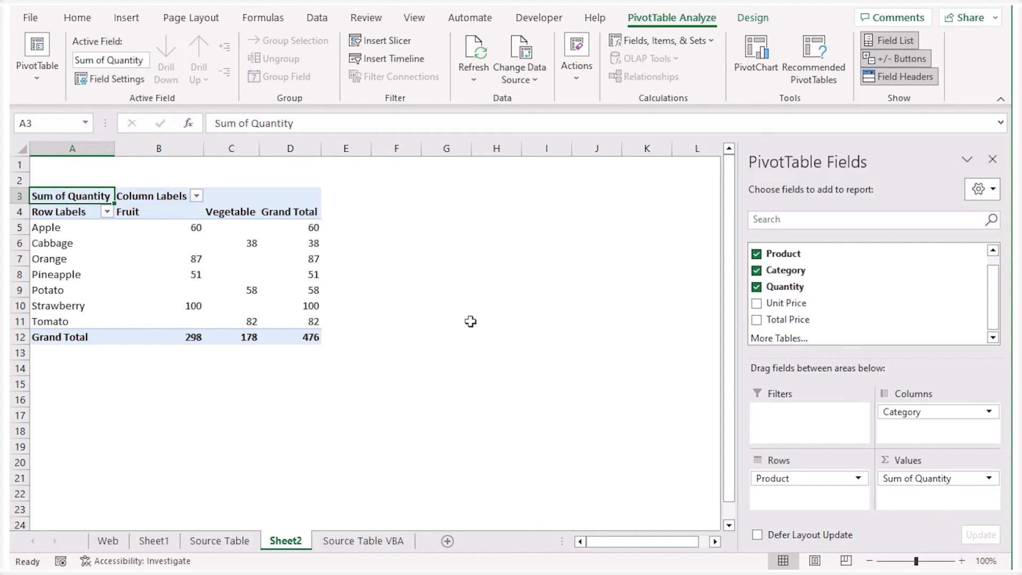
In the Source Table VBA sheet's code module, add an empty Worksheet_Change event procedure and delete the Worksheet_SelectionChange procedure
right_click(393, 541)
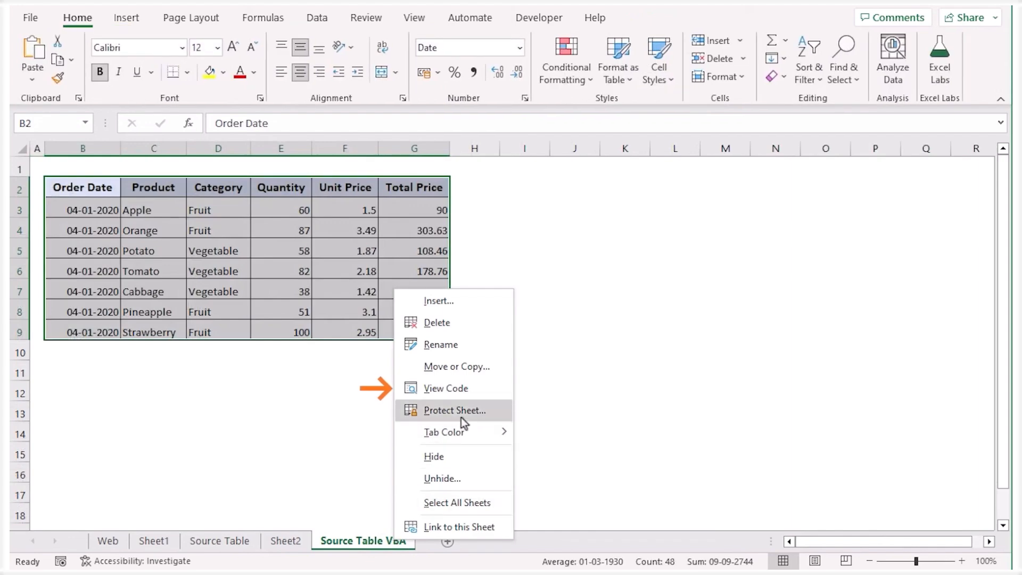
left_click(483, 392)
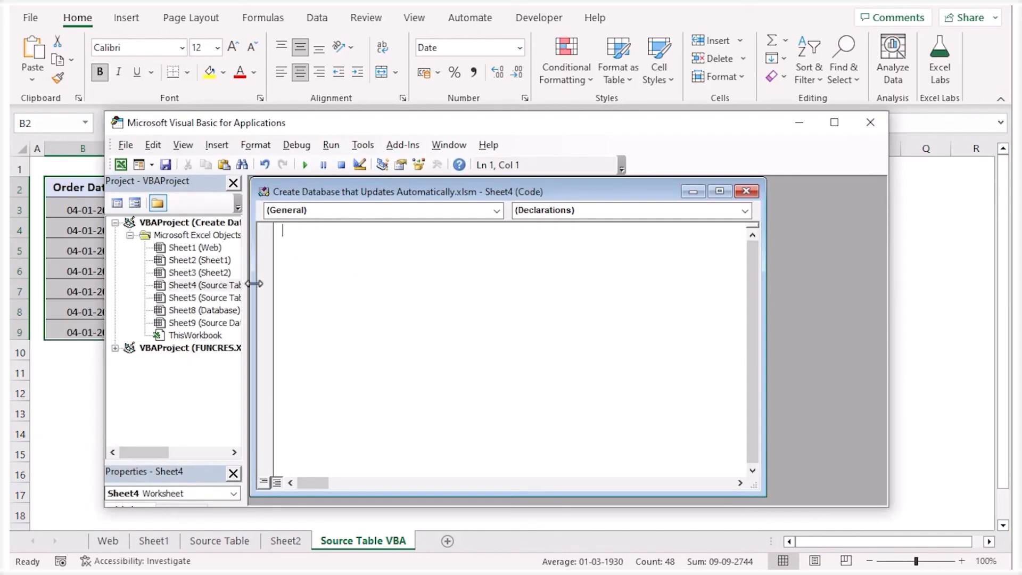
left_click(482, 211)
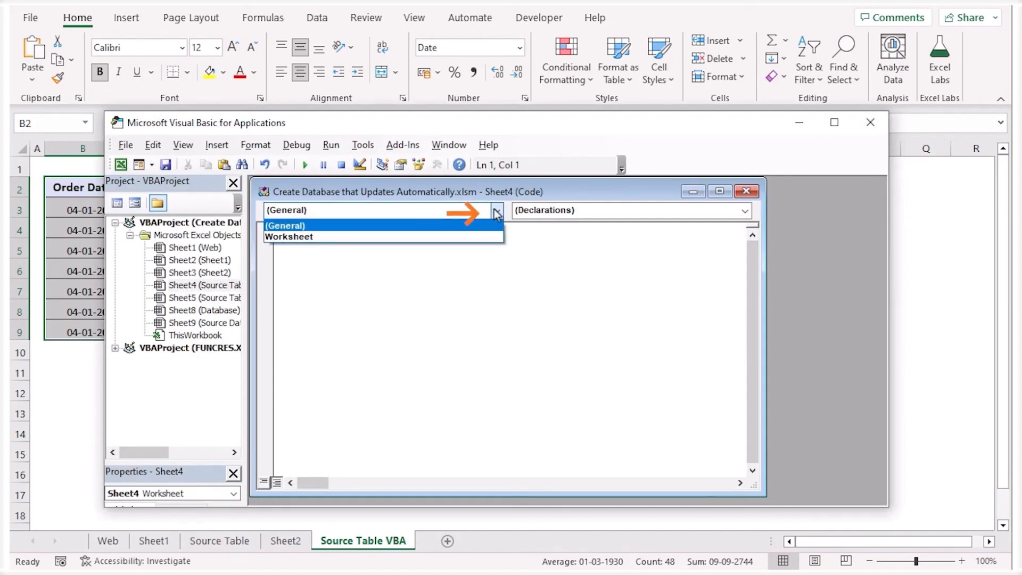
left_click(465, 238)
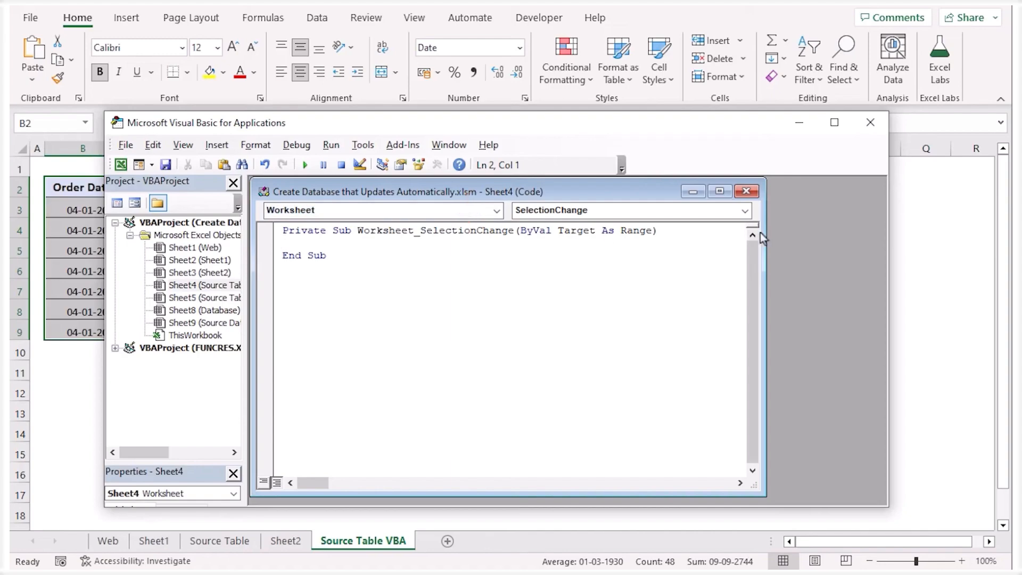
left_click(745, 213)
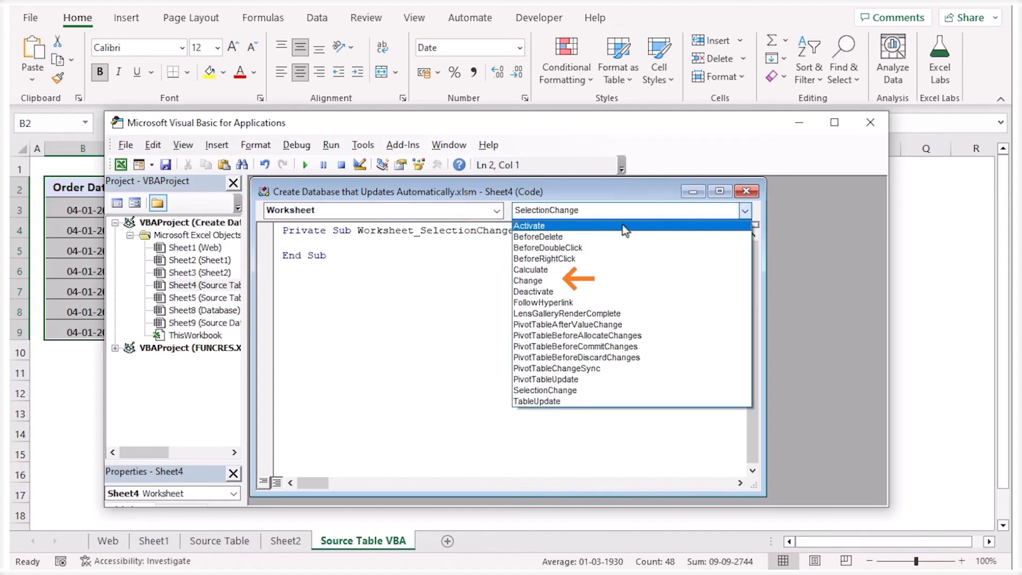
left_click(621, 280)
left_click_drag(325, 305, 283, 269)
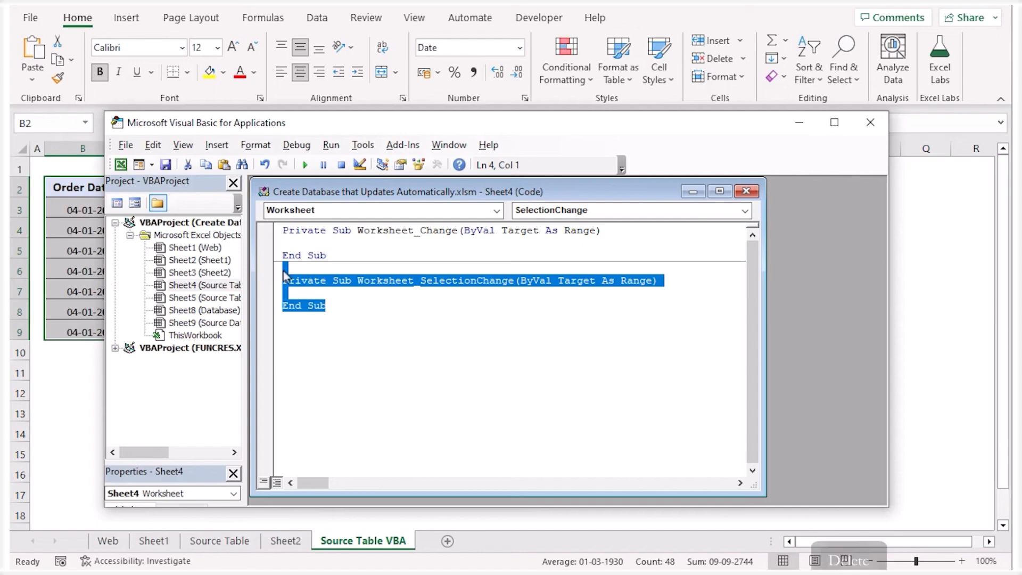
key("Delete")
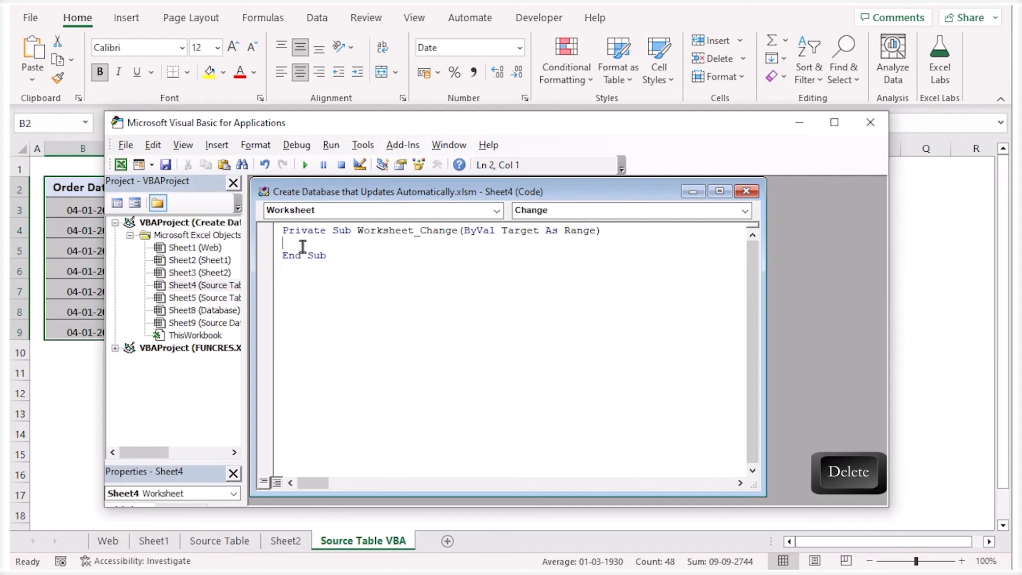
Add the statement ThisWorkbook.RefreshAll to the Worksheet_Change procedure and close the Visual Basic editor
type("ThisWor")
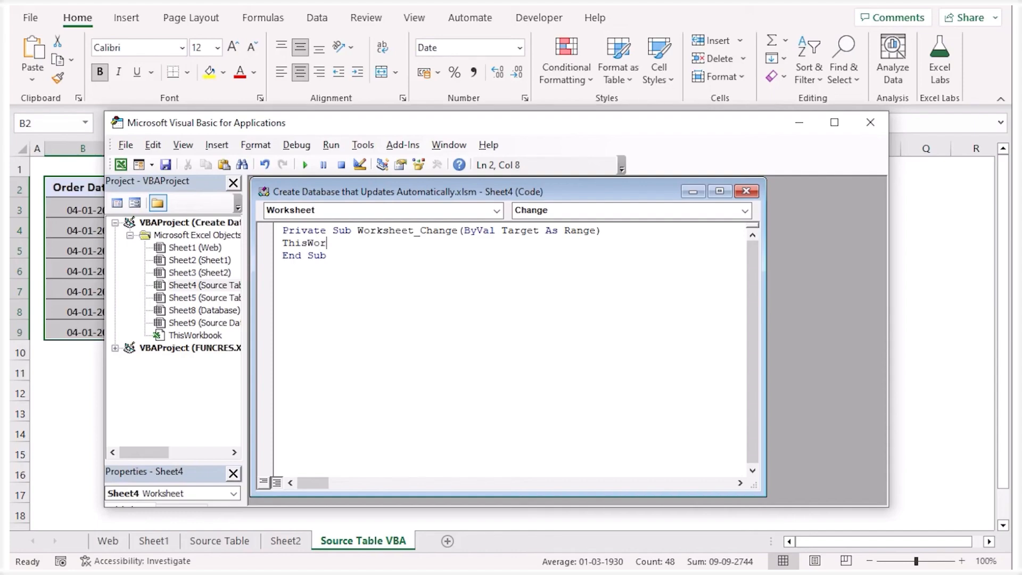
type("kbook.Refre")
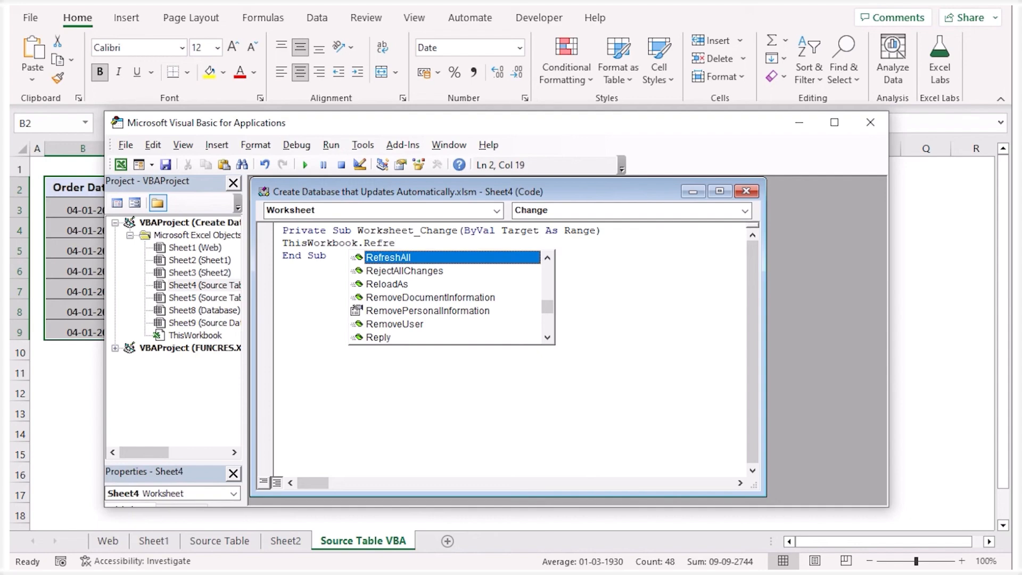
key("Tab")
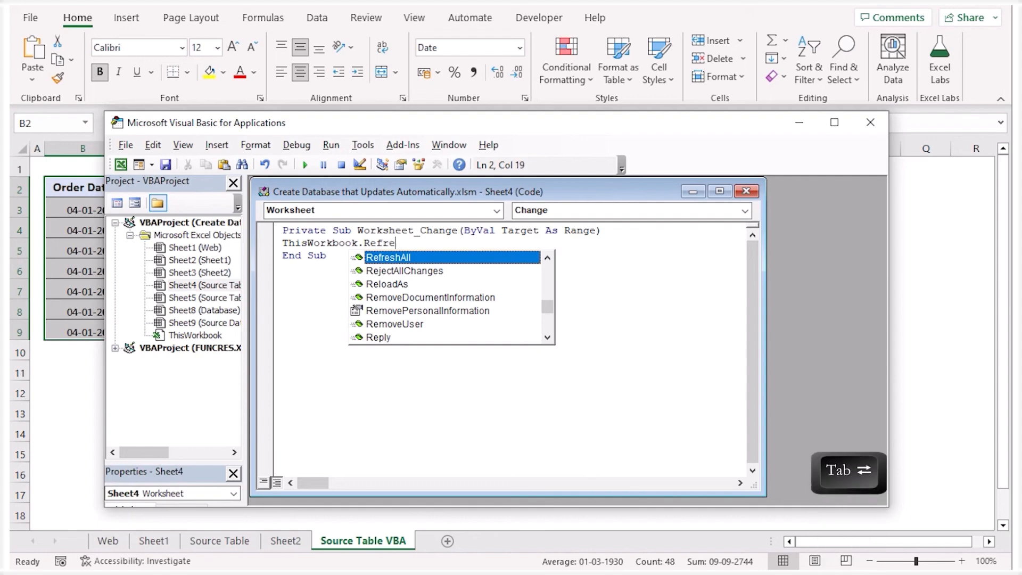
left_click(337, 257)
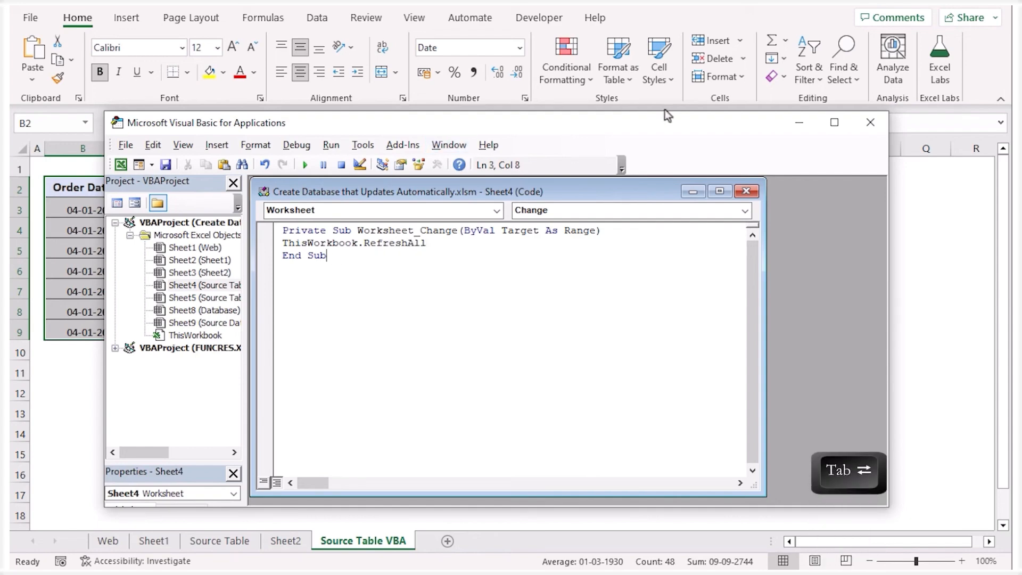
left_click(869, 125)
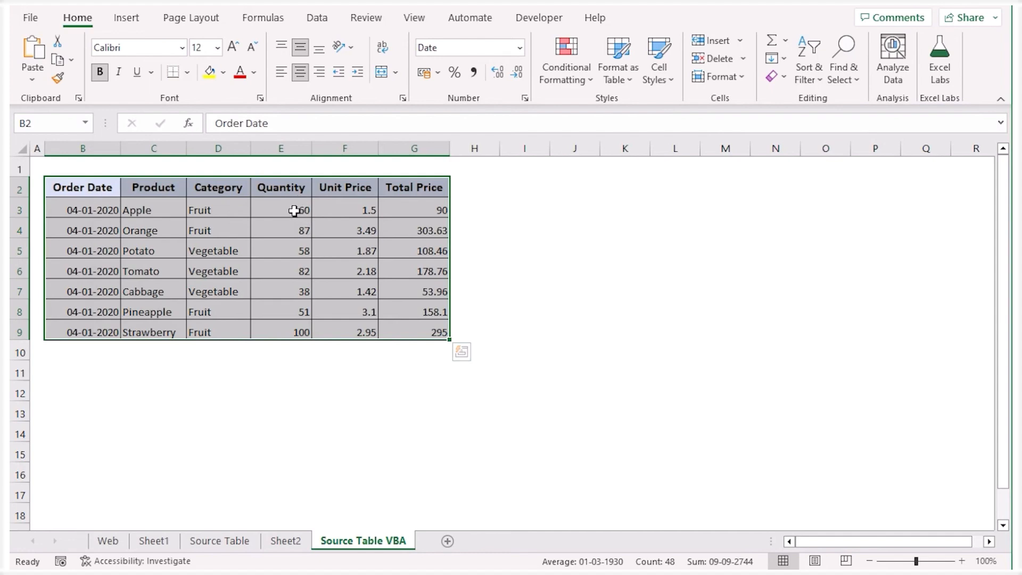
Set Apple's Quantity in cell E3 of the Source Table VBA sheet to 30 and open the Sheet2 PivotTable
left_click(292, 210)
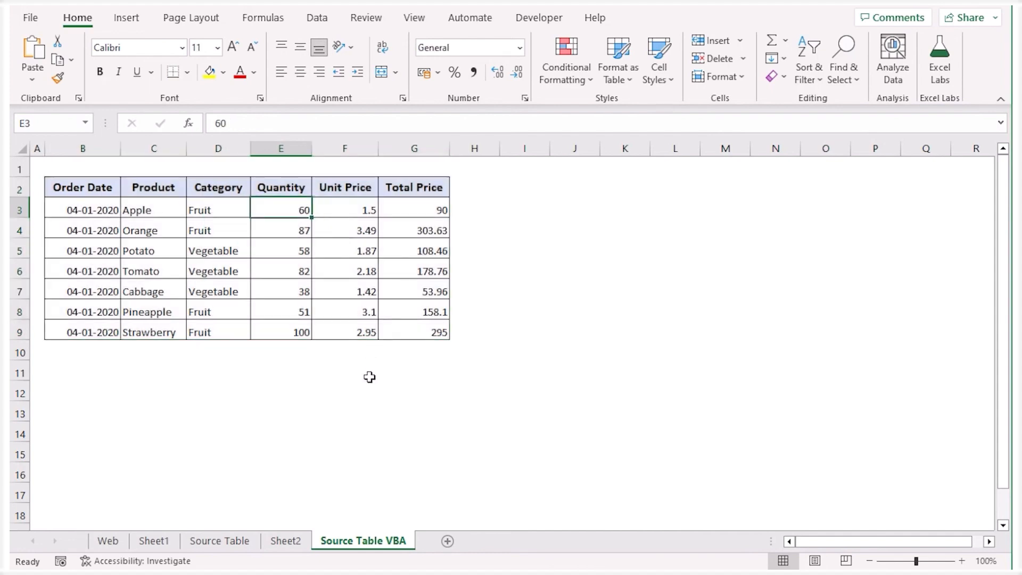
type("30")
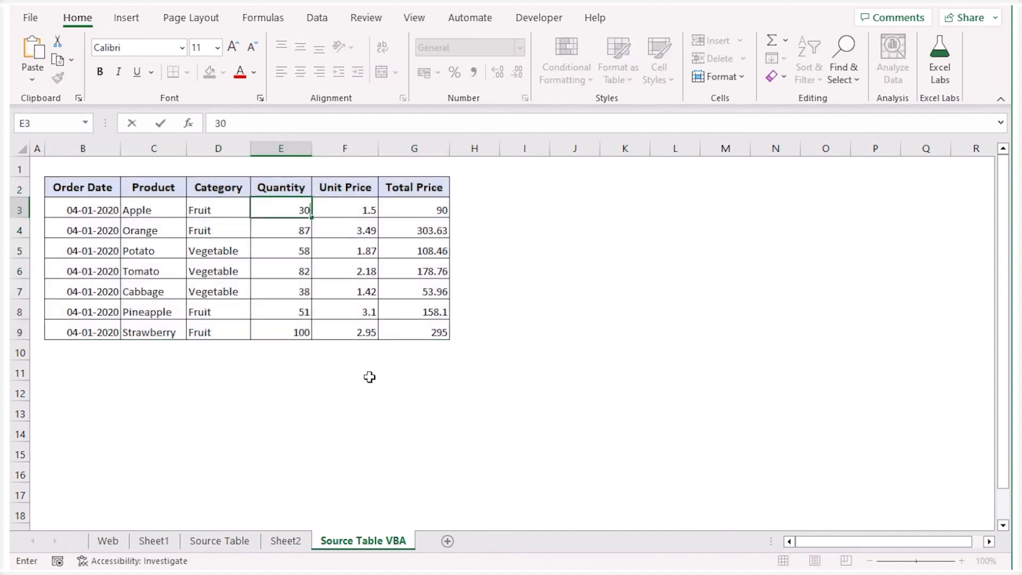
key("Return")
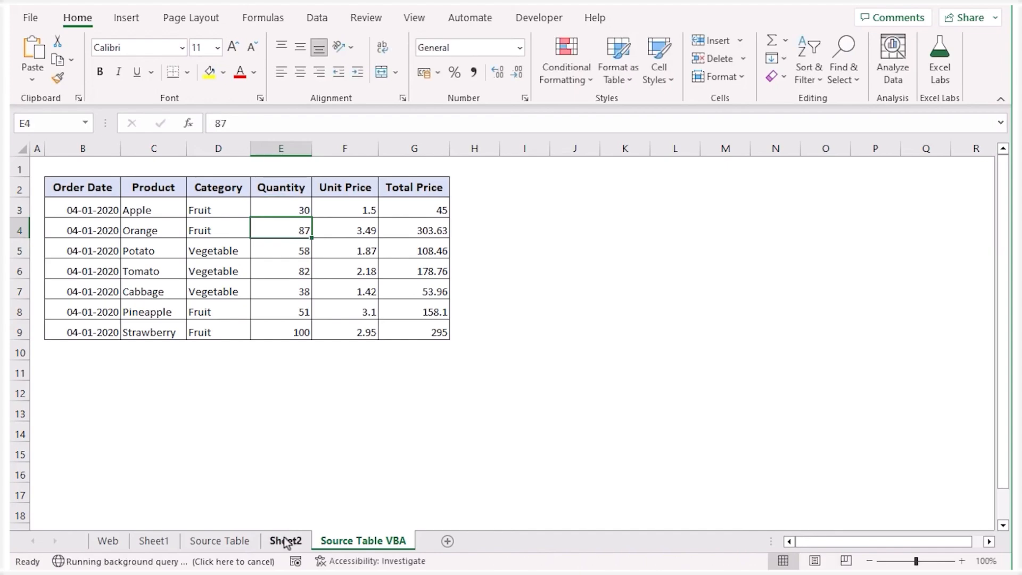
left_click(285, 540)
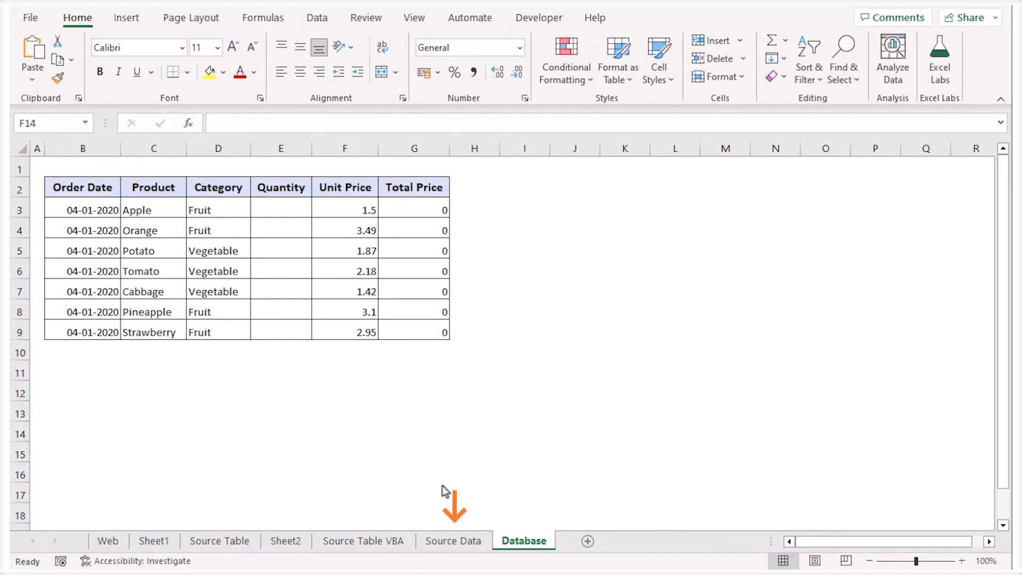
In the Database sheet, enter ='Source Data'!C3 in Apple's Quantity cell E3 and fill the formula down to E9
left_click(463, 536)
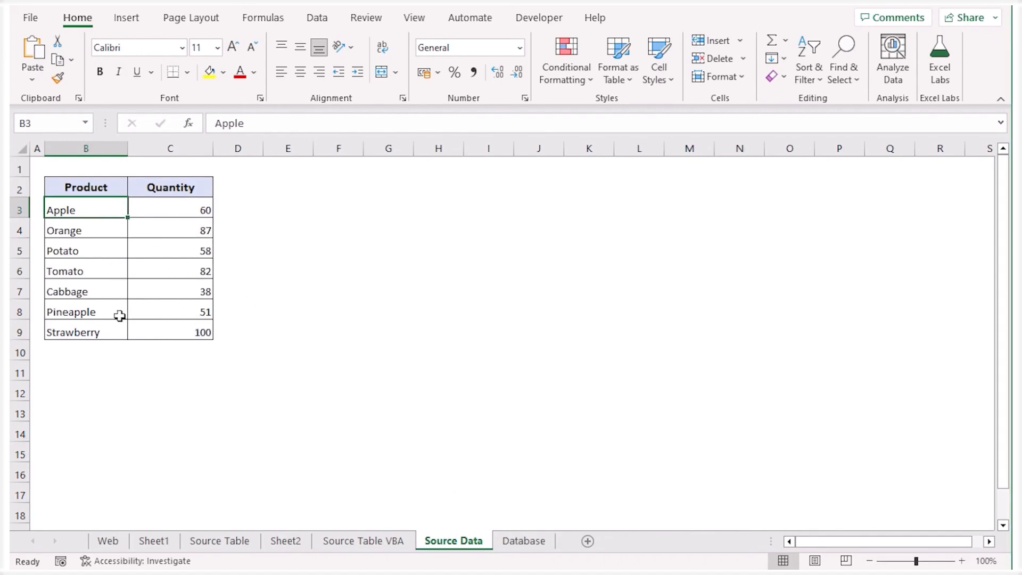
left_click(522, 541)
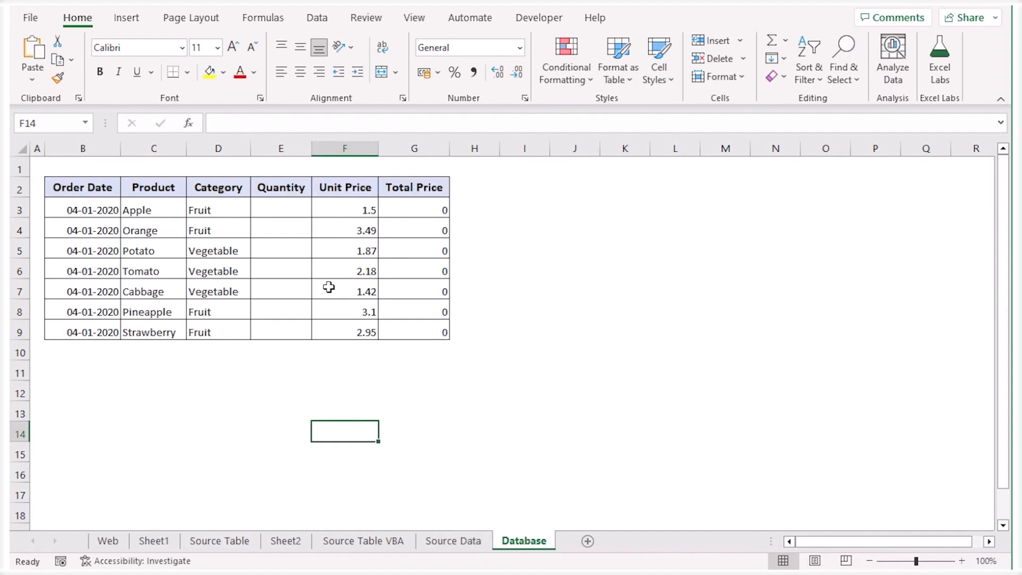
left_click(280, 209)
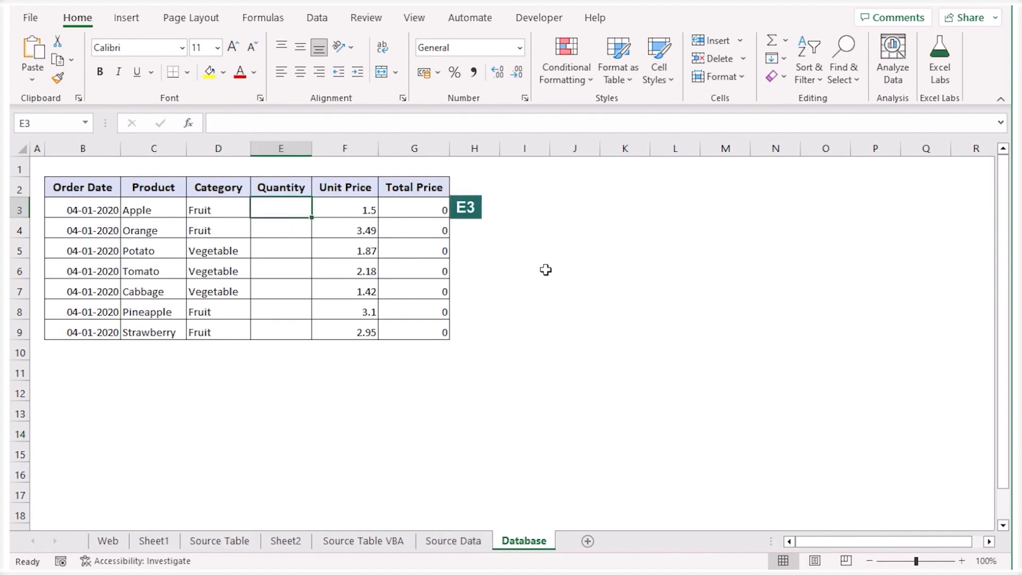
type("=")
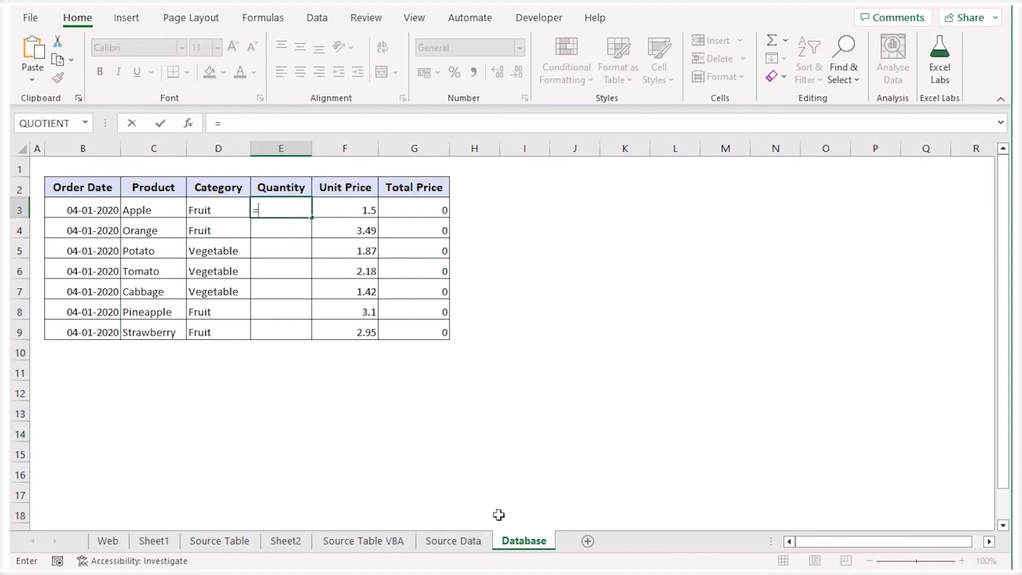
left_click(476, 541)
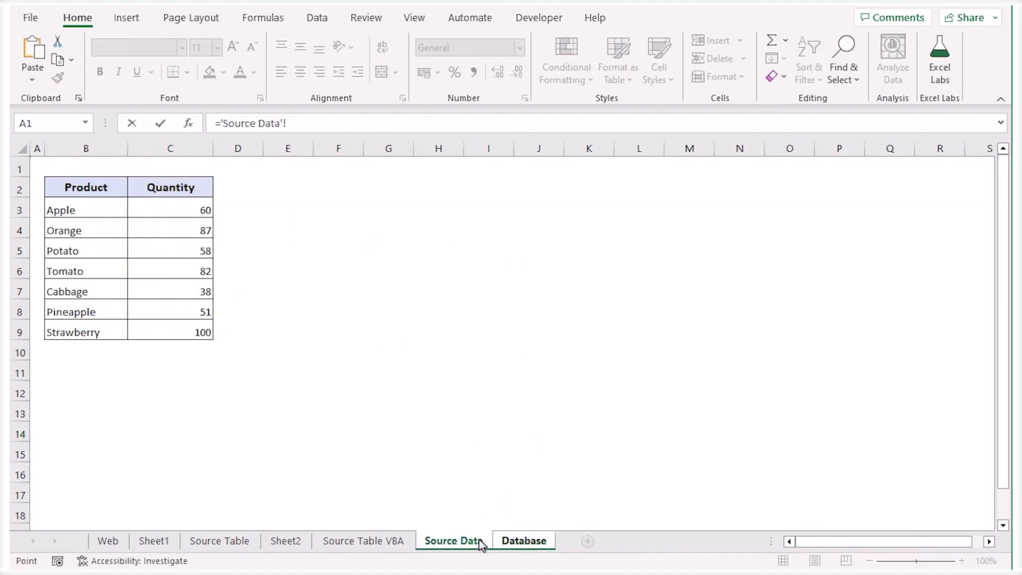
left_click(160, 208)
key("Return")
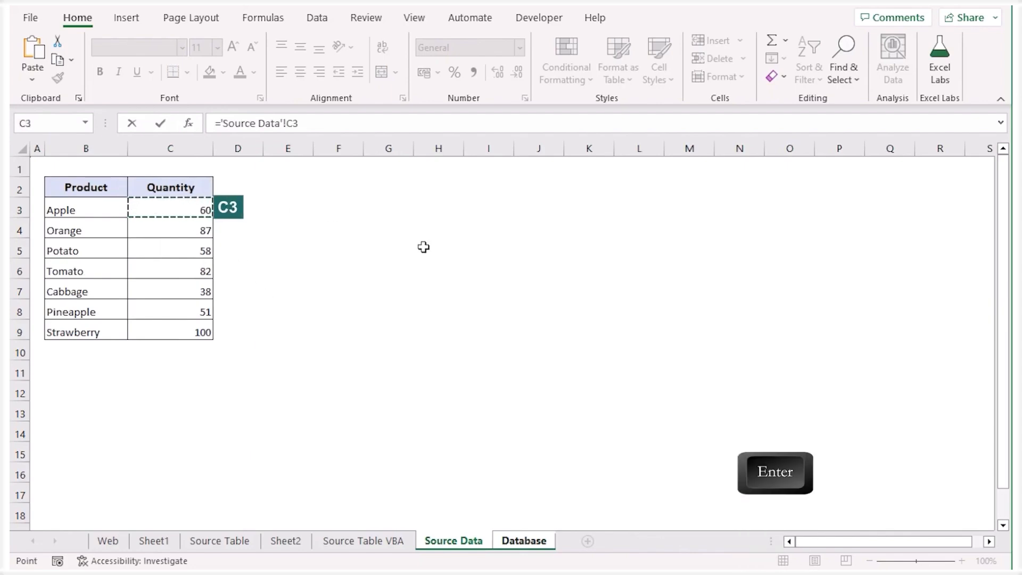
key("Up")
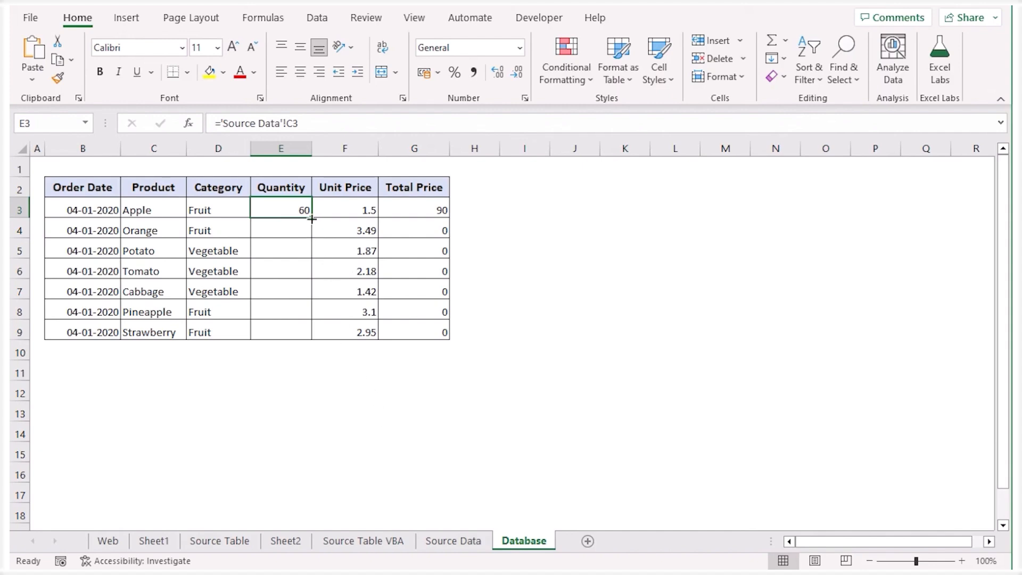
left_click_drag(312, 219, 309, 334)
left_click(474, 411)
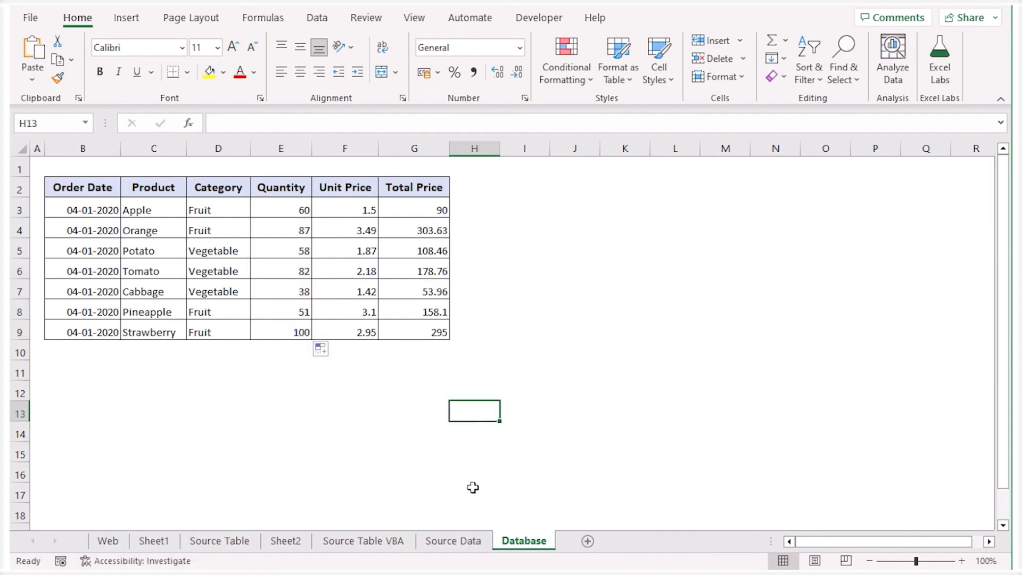
Set Apple's Quantity in cell C3 of the Source Data sheet to 50 and return to the Database sheet
left_click(453, 540)
left_click(192, 211)
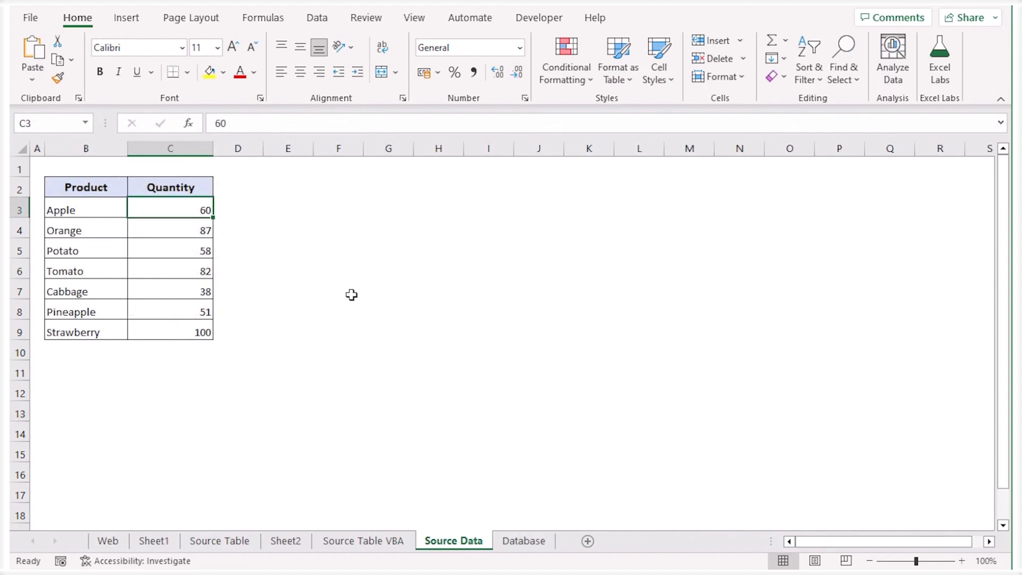
type("50")
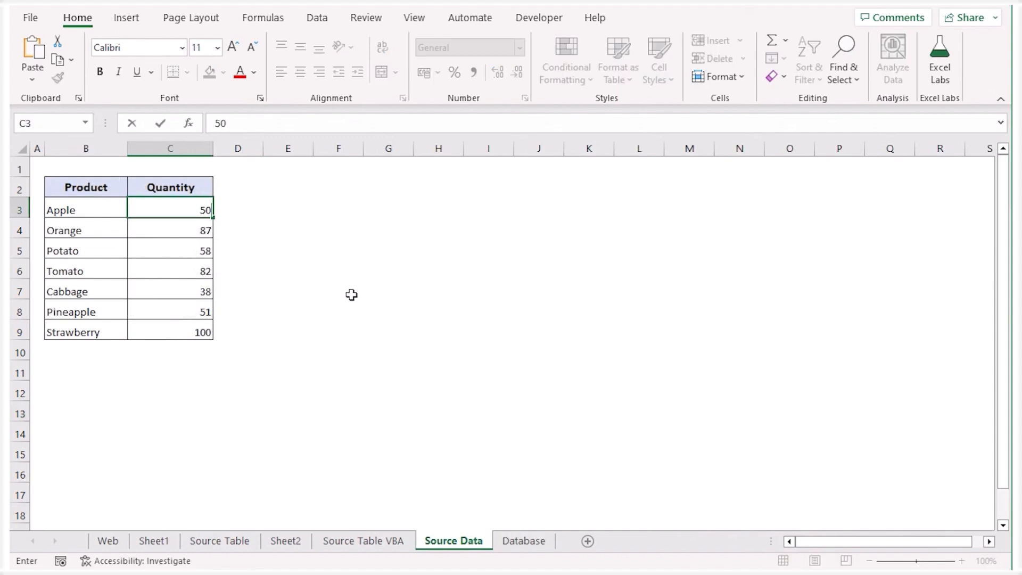
key("Return")
key("ctrl+Page_Down")
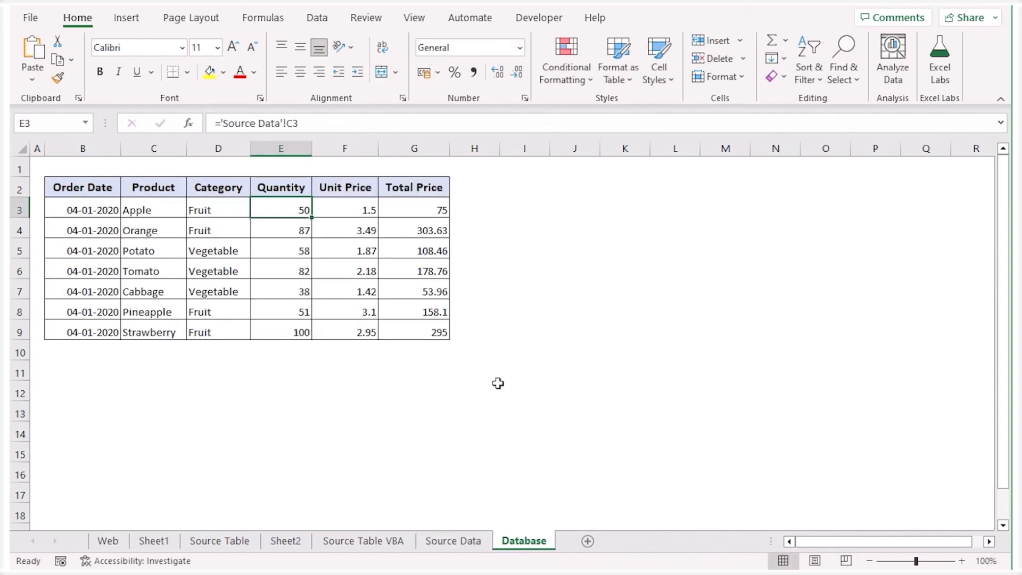